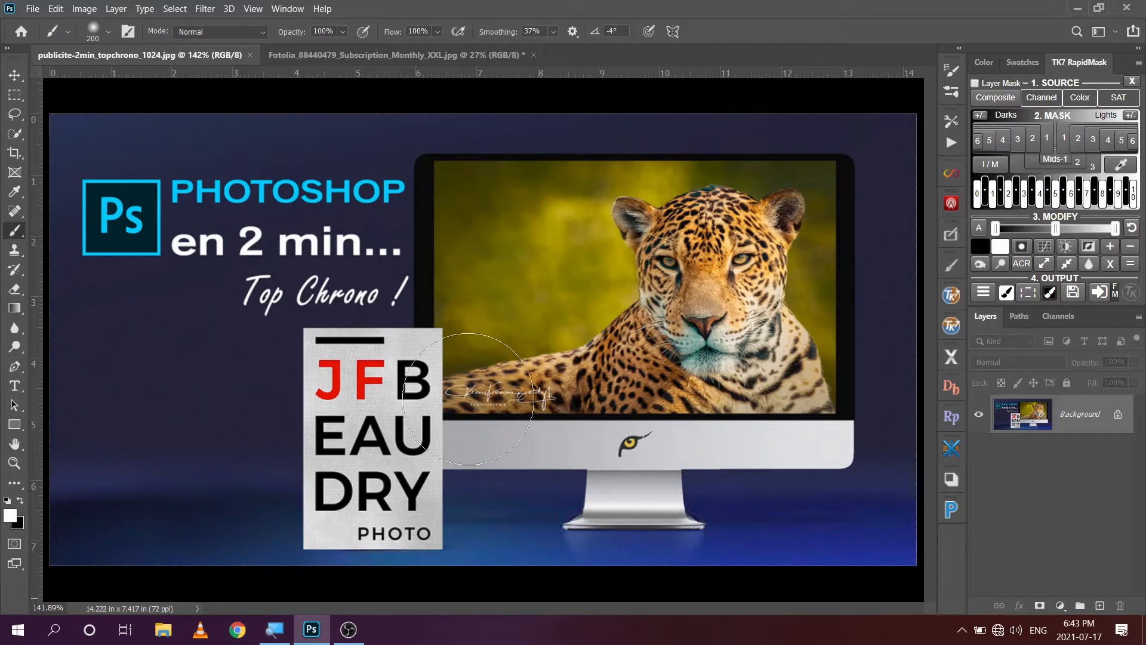
# - Switch to the Fotolia portrait, duplicate its Background layer and apply a 30-pixel Gaussian Blur to the copy
pyautogui.click(406, 55)
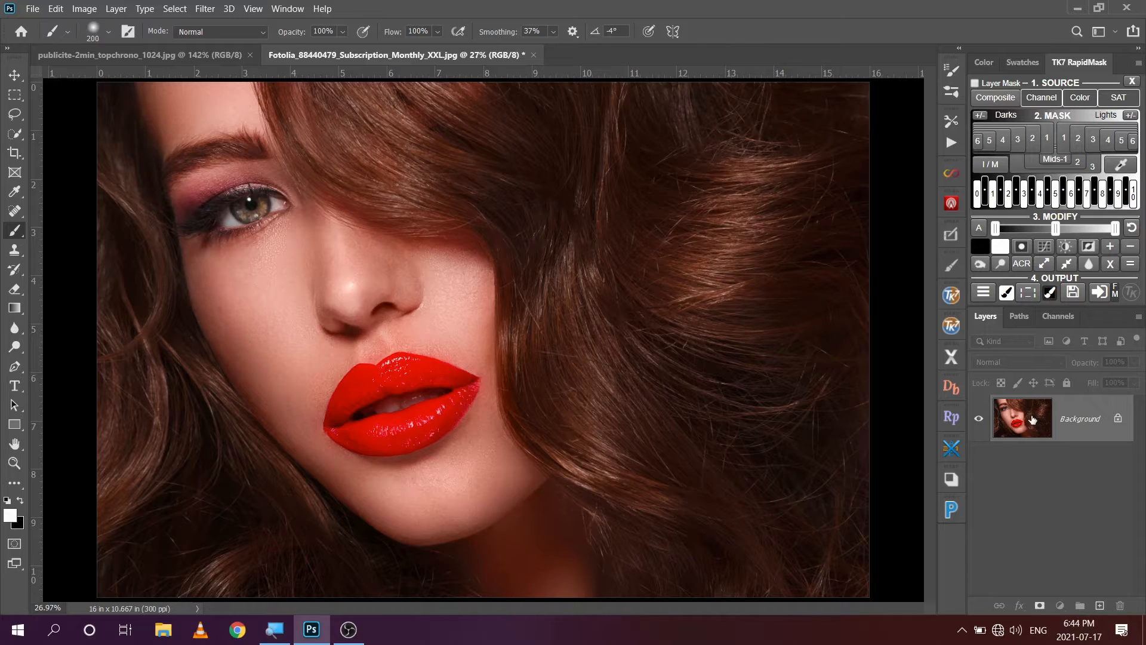
pyautogui.moveTo(1032, 419); pyautogui.dragTo(1101, 605)
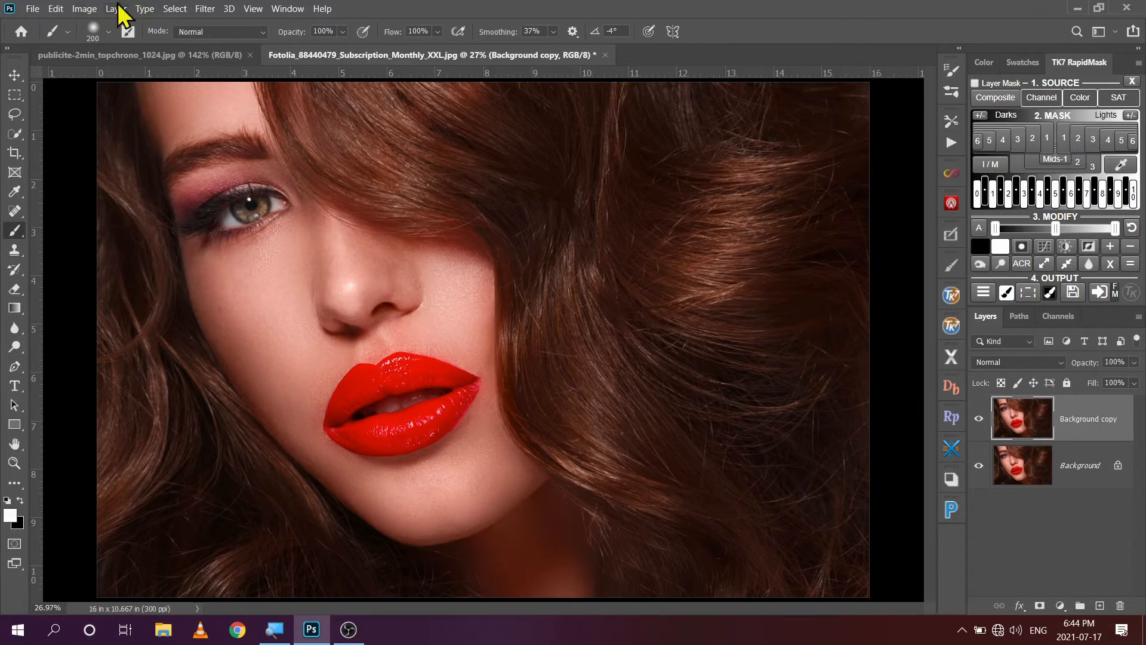
pyautogui.click(206, 9)
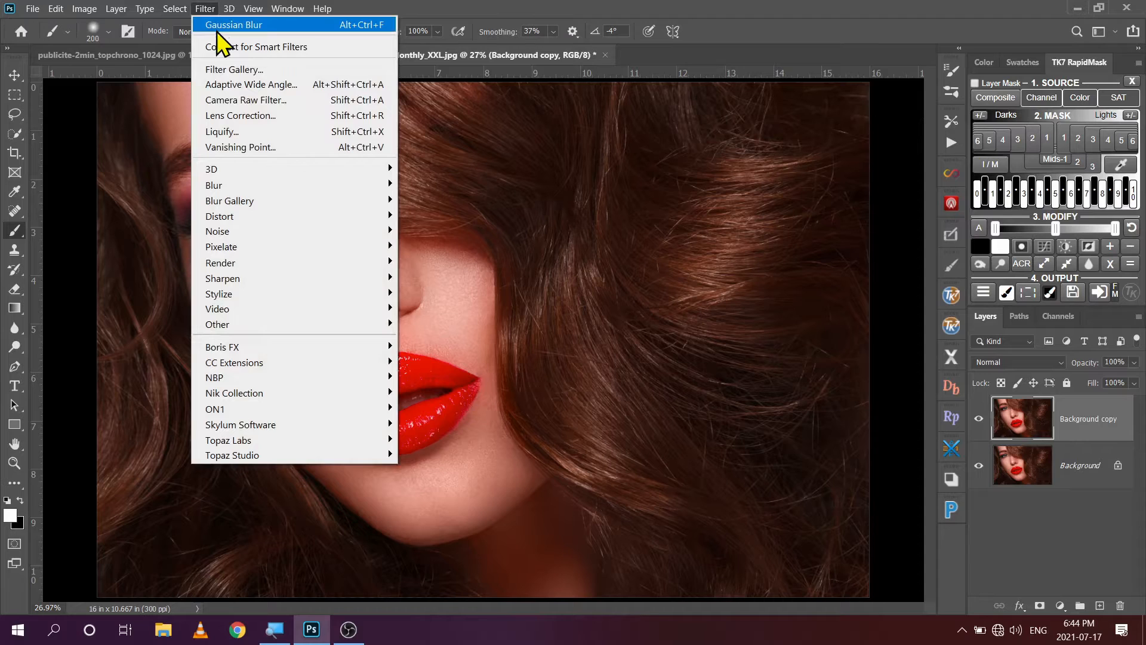
pyautogui.moveTo(244, 185)
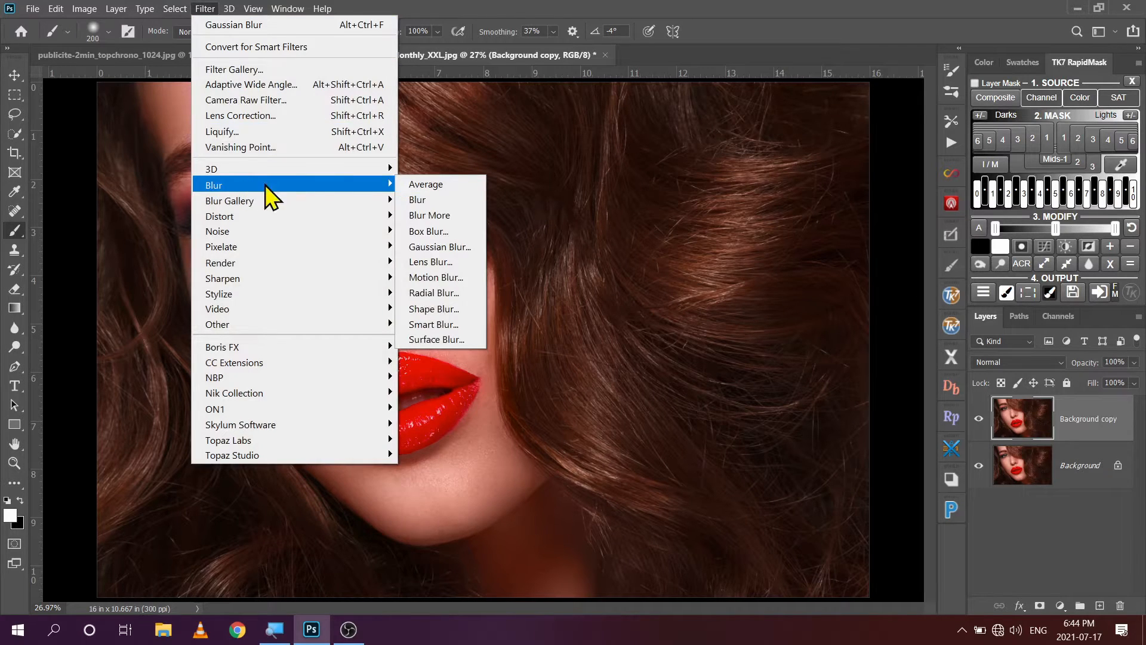
pyautogui.click(435, 248)
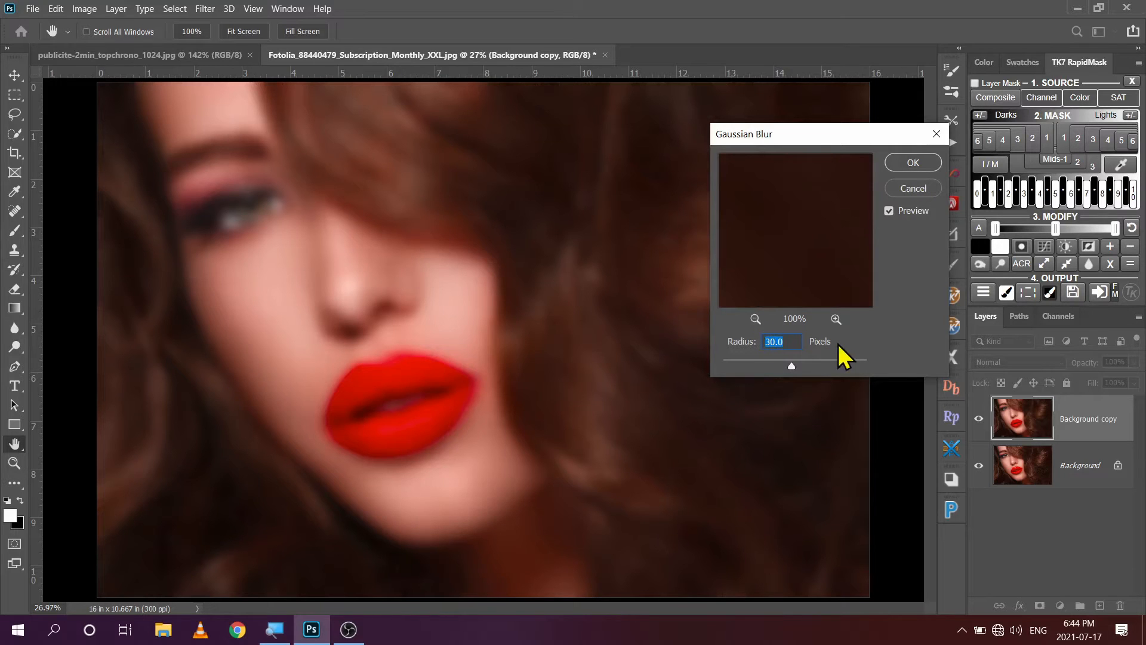
pyautogui.click(913, 161)
pyautogui.press('b')
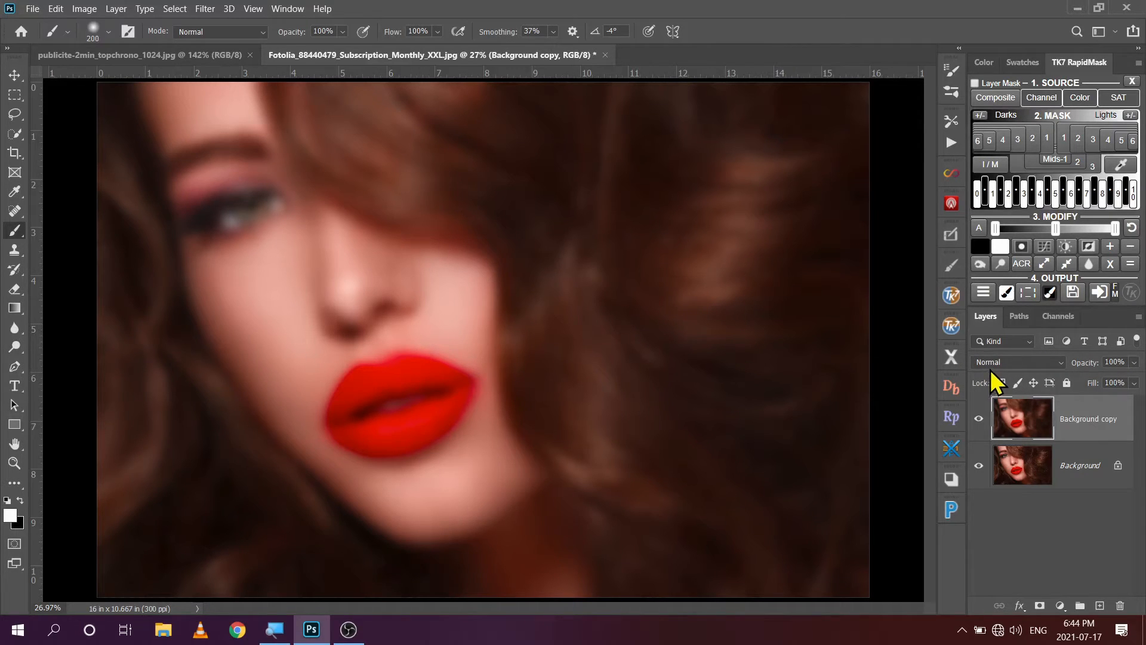
# - Set the blurred copy's blend mode to Screen and its opacity to 60%
pyautogui.click(1062, 363)
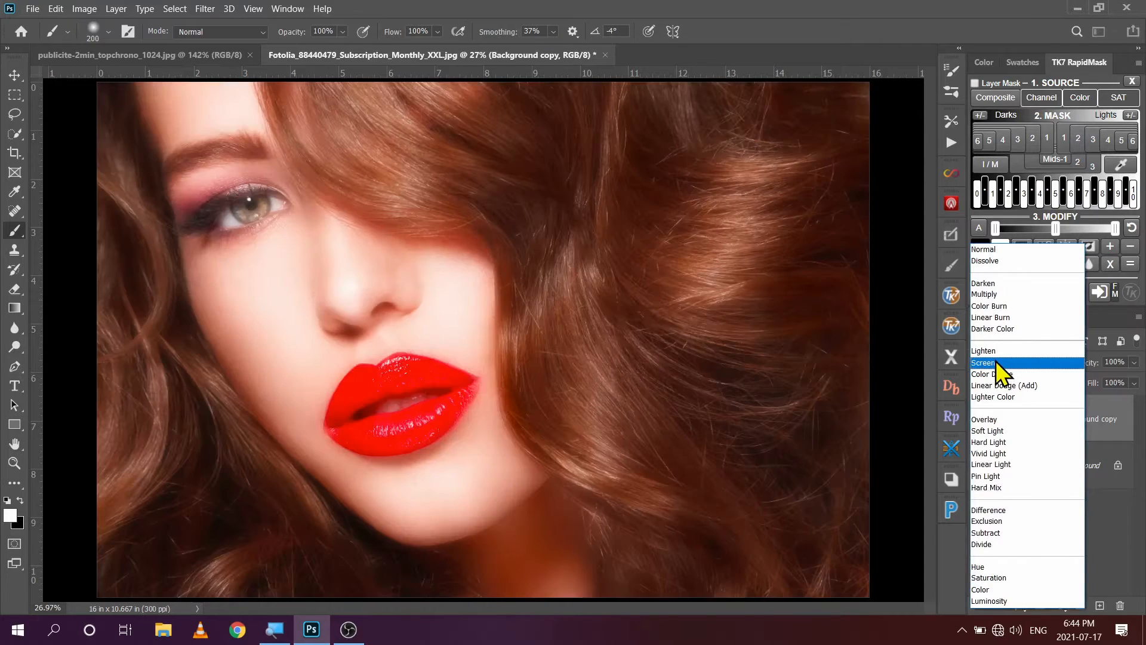
pyautogui.click(997, 363)
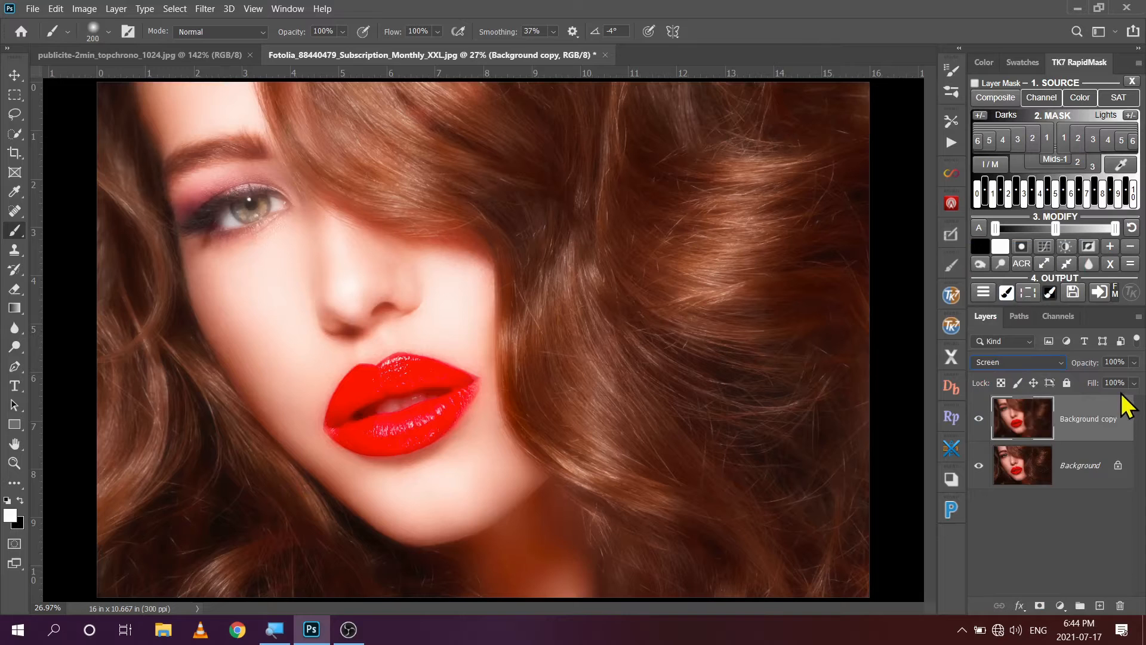
pyautogui.click(1134, 381)
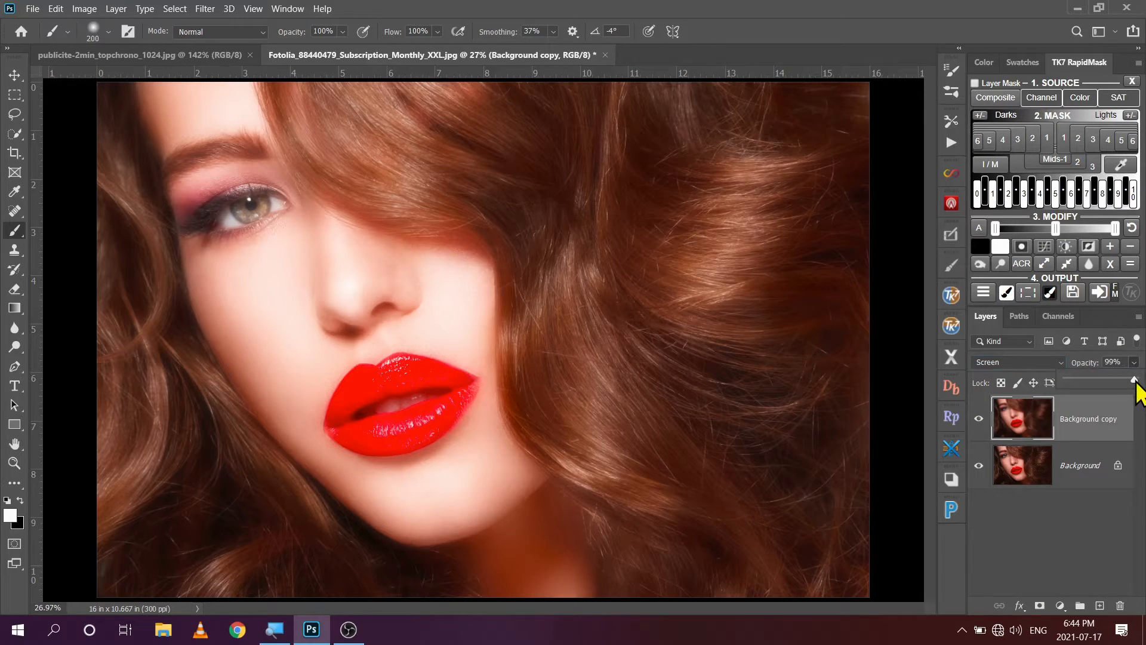
pyautogui.moveTo(1135, 382); pyautogui.dragTo(992, 389)
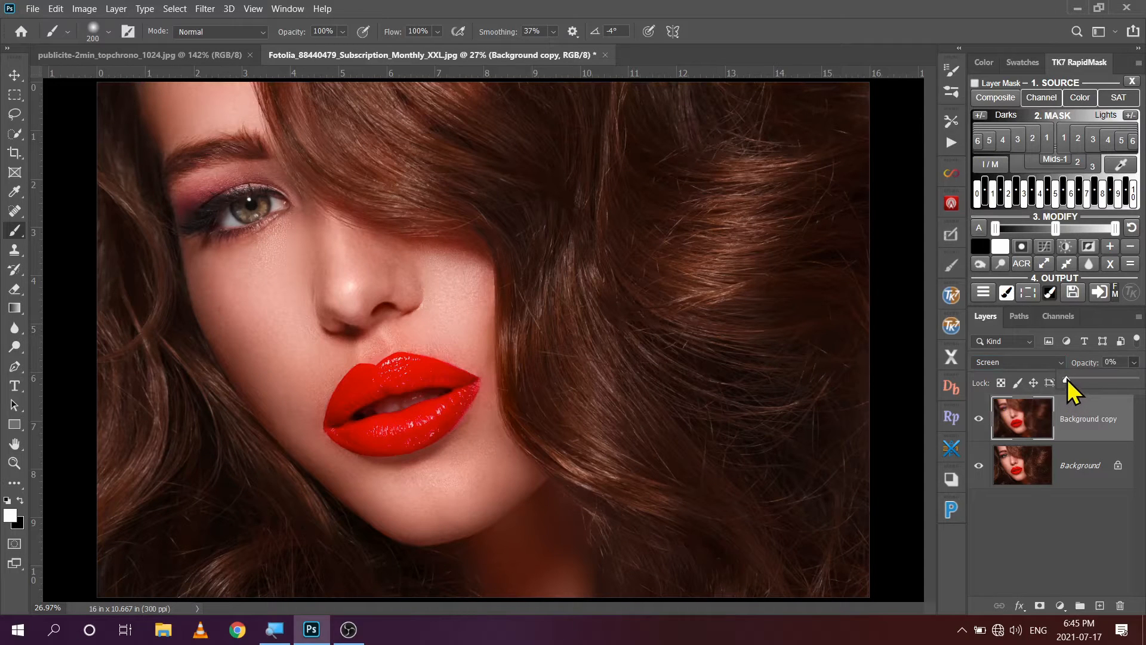
pyautogui.moveTo(1069, 380); pyautogui.dragTo(1105, 379)
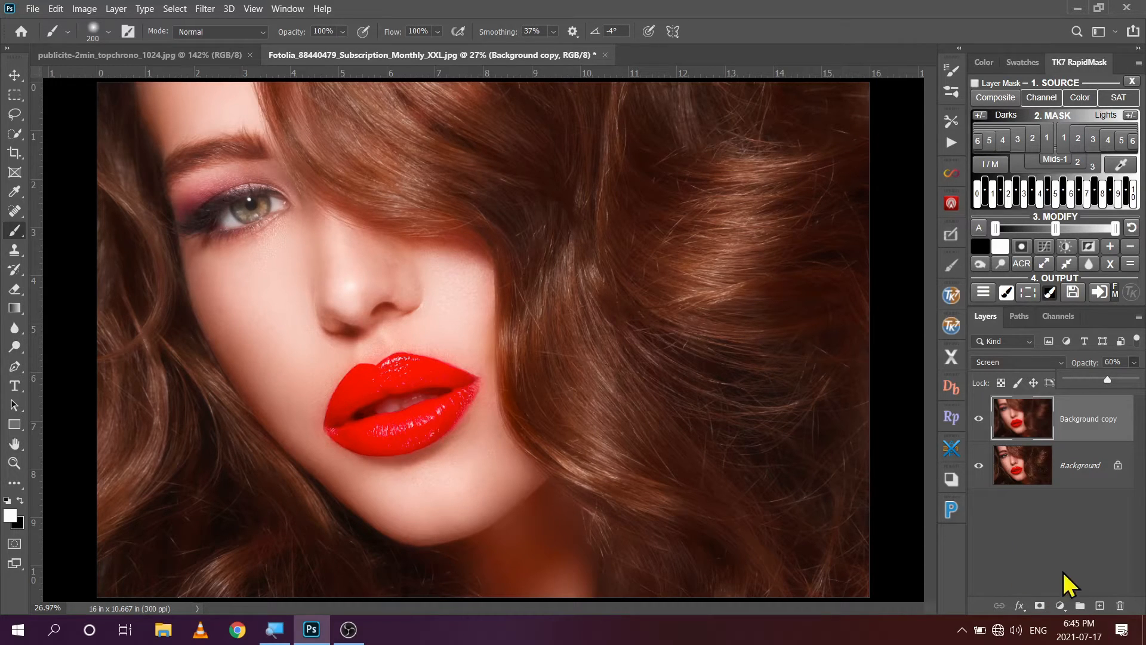
# - Add a layer mask to the blurred copy and paint over the eye in black with the Brush at 100% opacity
pyautogui.click(1039, 605)
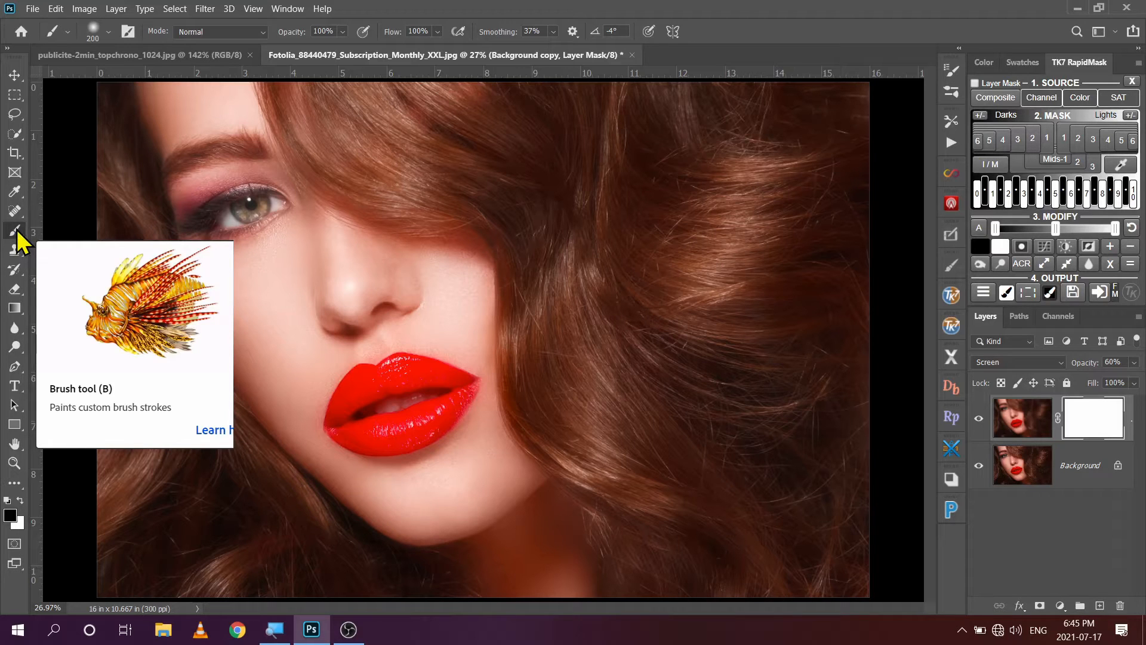
pyautogui.click(15, 463)
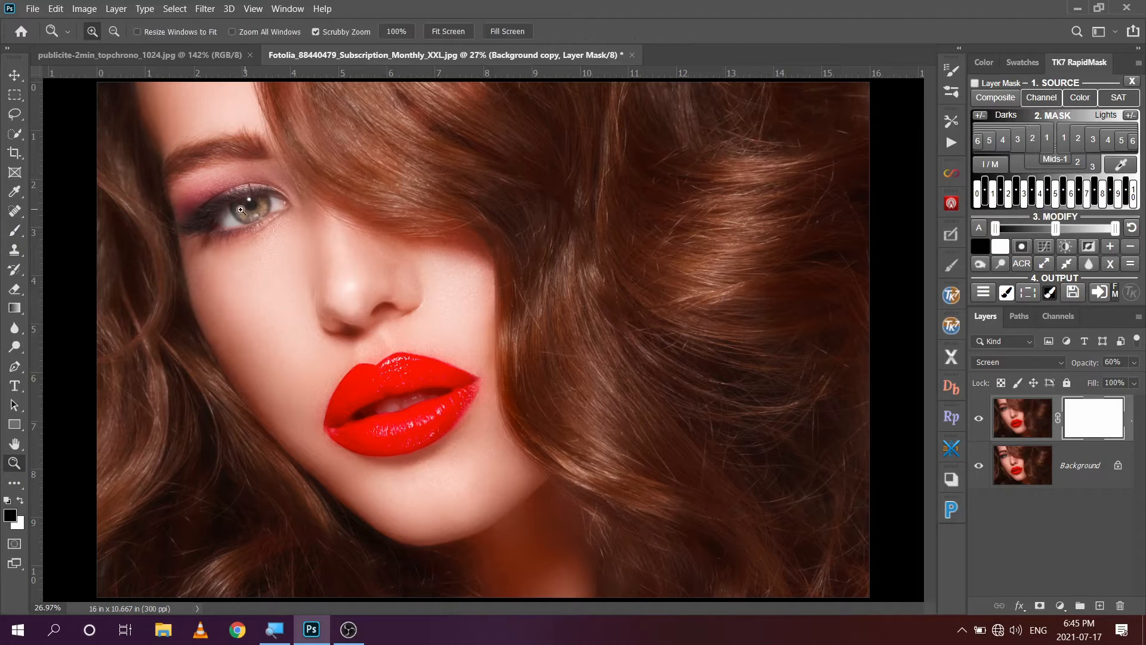
pyautogui.click(240, 208)
pyautogui.click(237, 213)
pyautogui.click(235, 220)
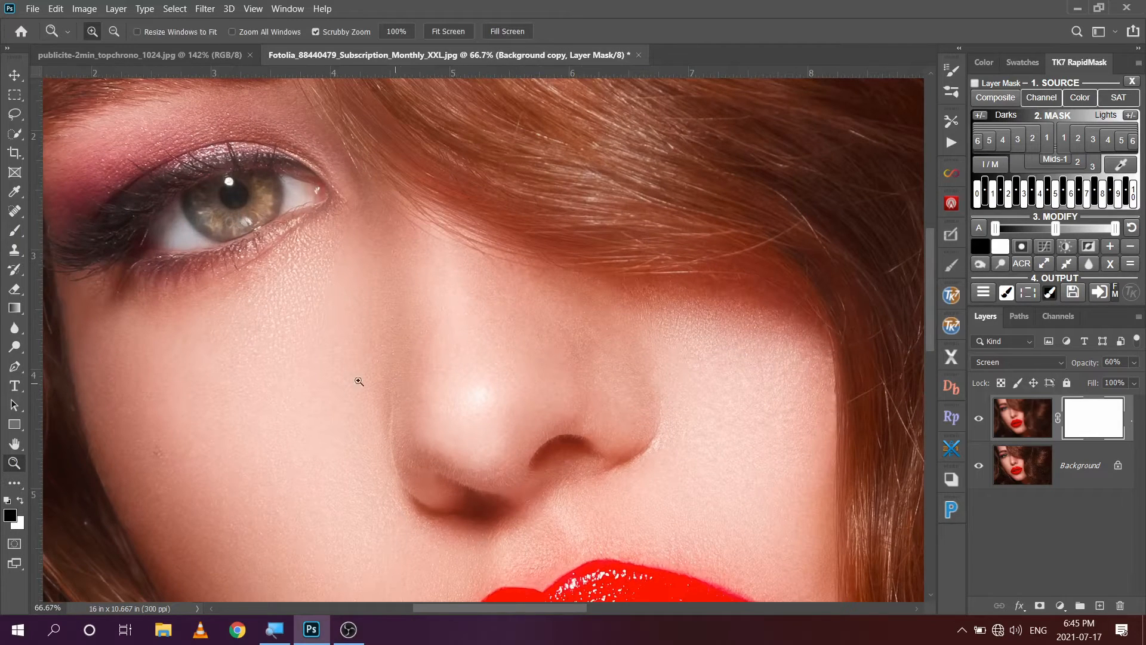
pyautogui.press('space')
pyautogui.moveTo(249, 240); pyautogui.dragTo(522, 338)
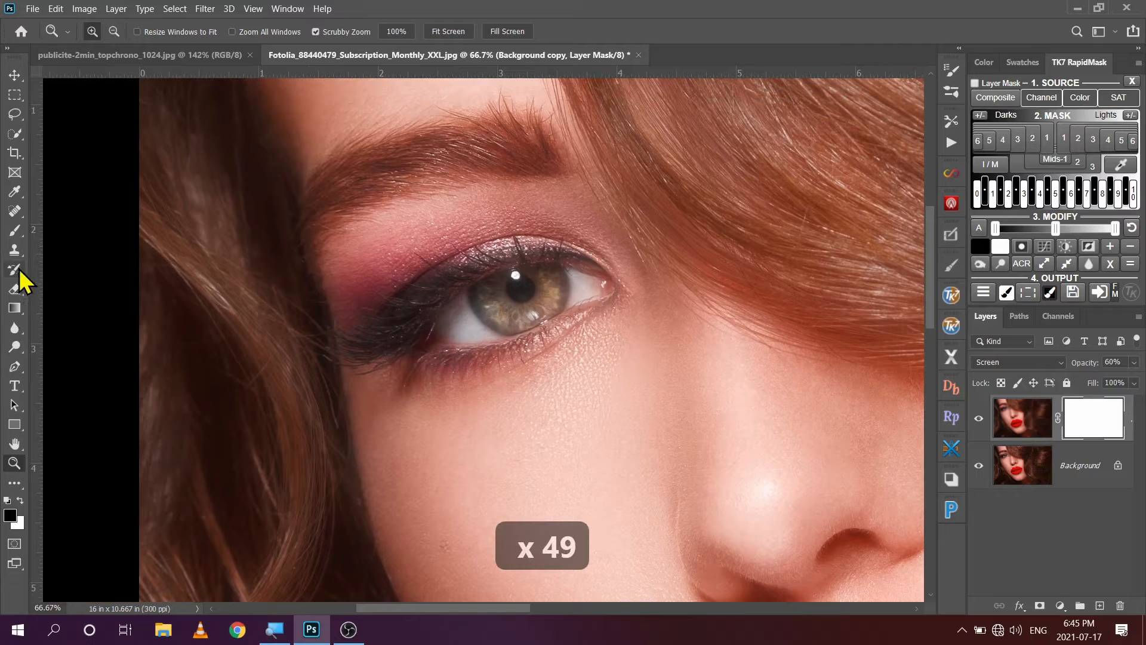
pyautogui.click(14, 231)
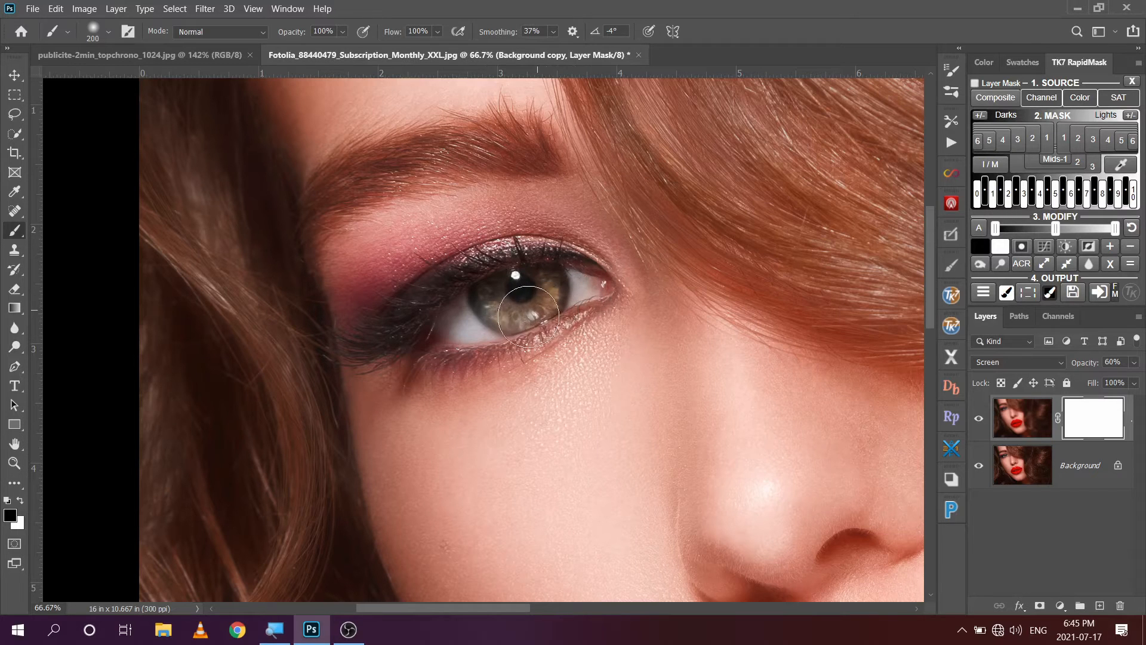
pyautogui.moveTo(528, 316)
pyautogui.mouseDown()
pyautogui.moveTo(460, 340)
pyautogui.moveTo(381, 345)
pyautogui.moveTo(416, 335)
pyautogui.moveTo(432, 305)
pyautogui.moveTo(490, 270)
pyautogui.moveTo(538, 265)
pyautogui.moveTo(579, 283)
pyautogui.moveTo(451, 309)
pyautogui.moveTo(446, 324)
pyautogui.moveTo(570, 287)
pyautogui.moveTo(414, 362)
pyautogui.moveTo(546, 292)
pyautogui.moveTo(475, 296)
pyautogui.moveTo(523, 286)
pyautogui.mouseUp()
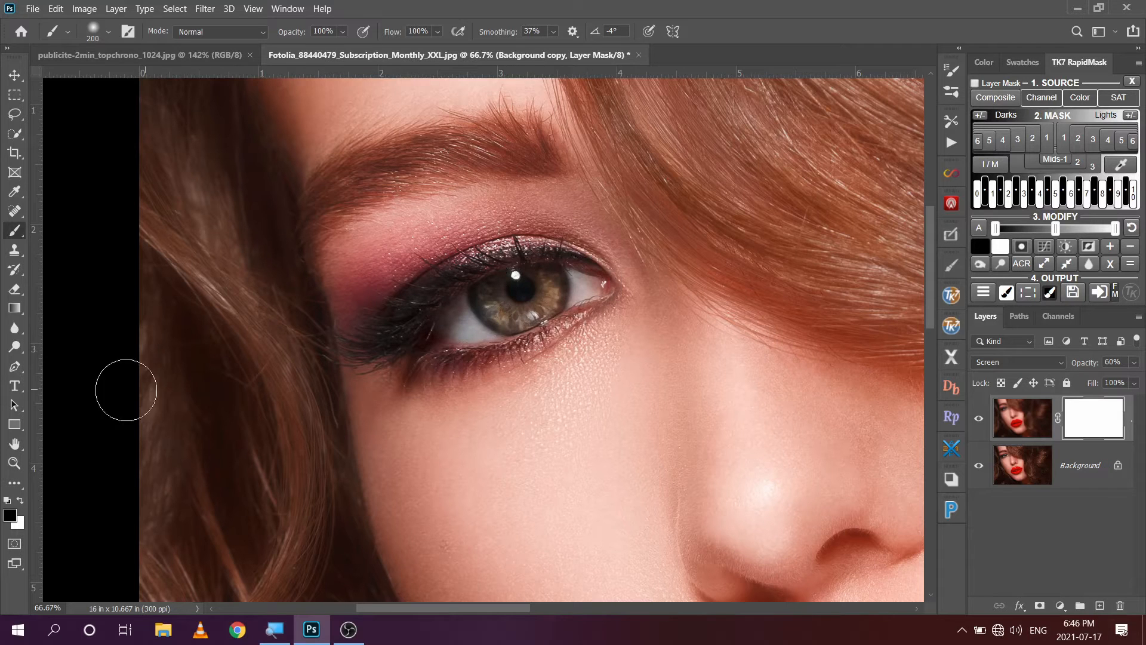
# - Compare the image with and without the blurred layer, first around the eye and then across the whole portrait
pyautogui.click(980, 418)
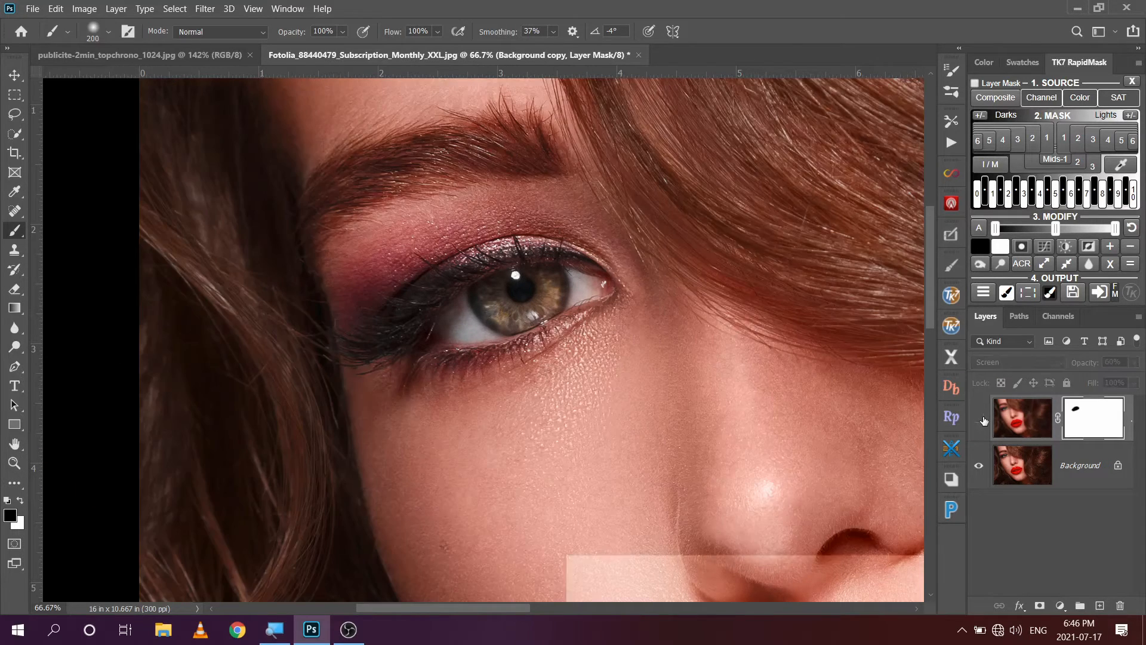
pyautogui.click(980, 418)
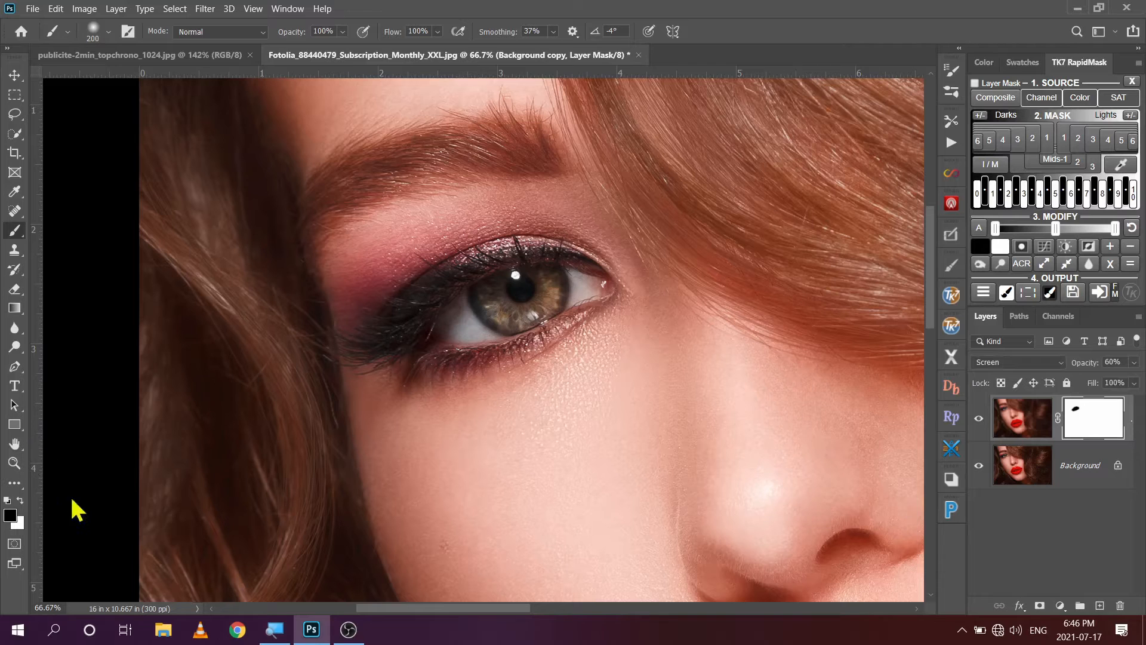
pyautogui.click(14, 463)
pyautogui.rightClick(621, 402)
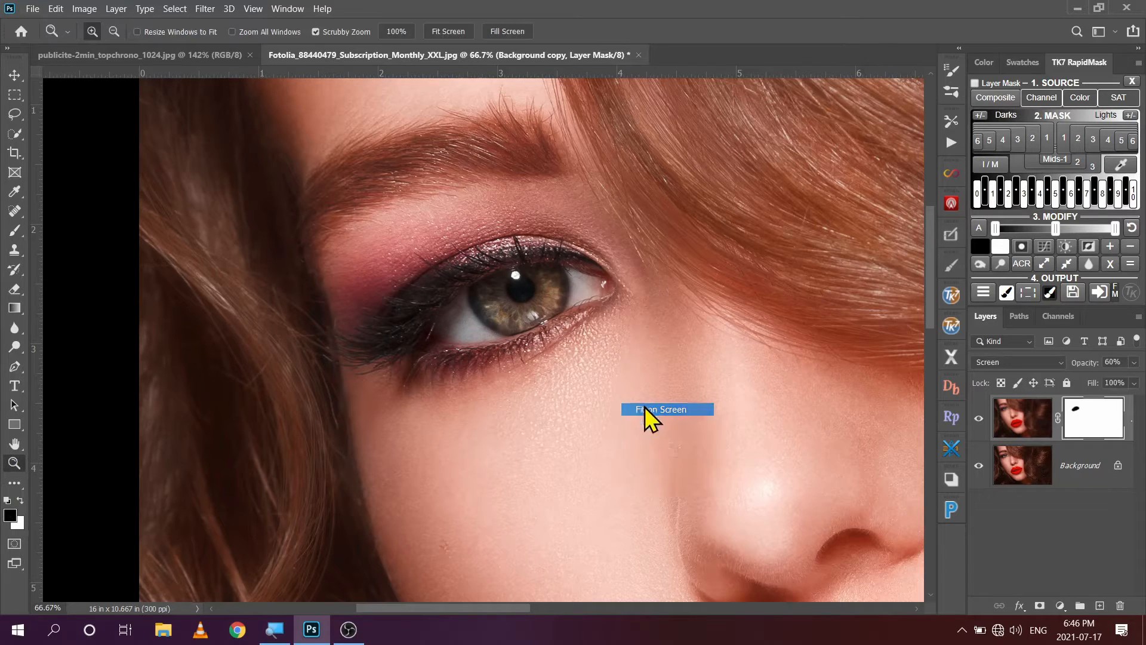
pyautogui.click(645, 409)
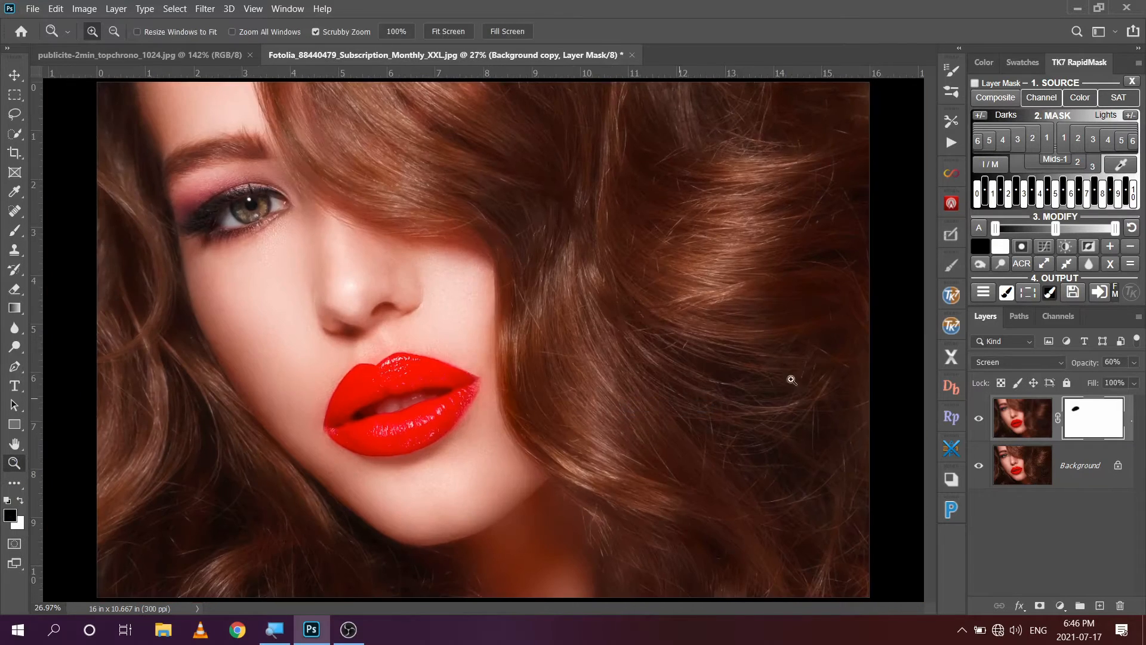
pyautogui.click(979, 419)
pyautogui.click(979, 420)
# - Paint black over the lips on the layer mask with the Brush at 50% opacity and size 300
pyautogui.click(401, 399)
pyautogui.click(400, 400)
pyautogui.click(399, 402)
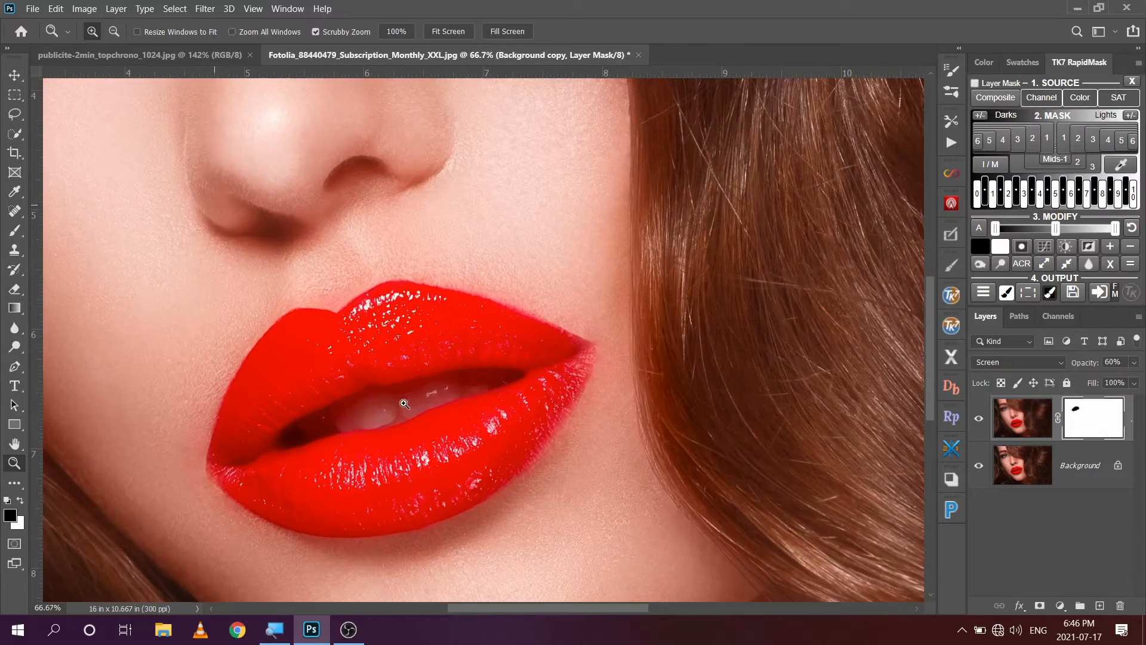
pyautogui.press('space')
pyautogui.moveTo(393, 399); pyautogui.dragTo(506, 342)
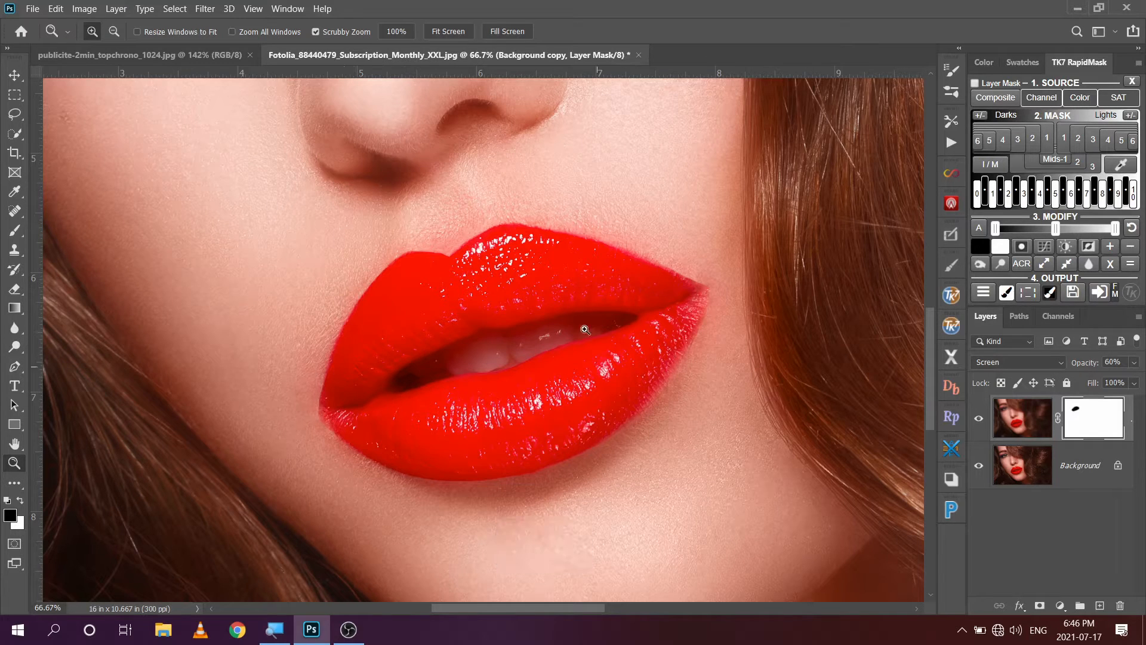
pyautogui.click(14, 230)
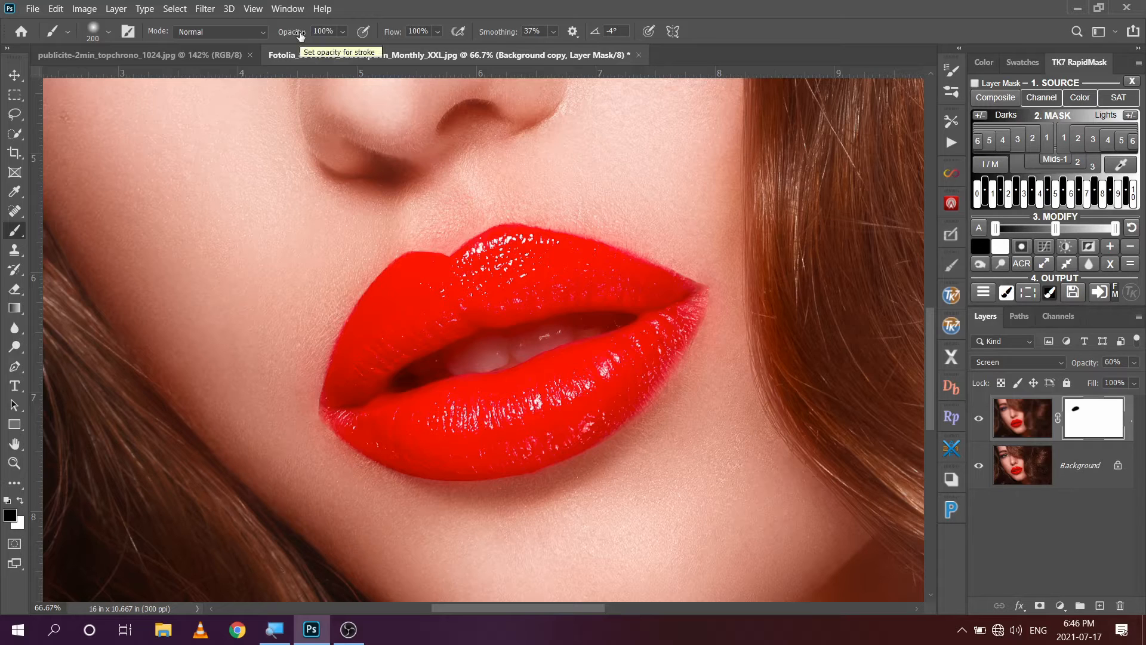
pyautogui.press('5')
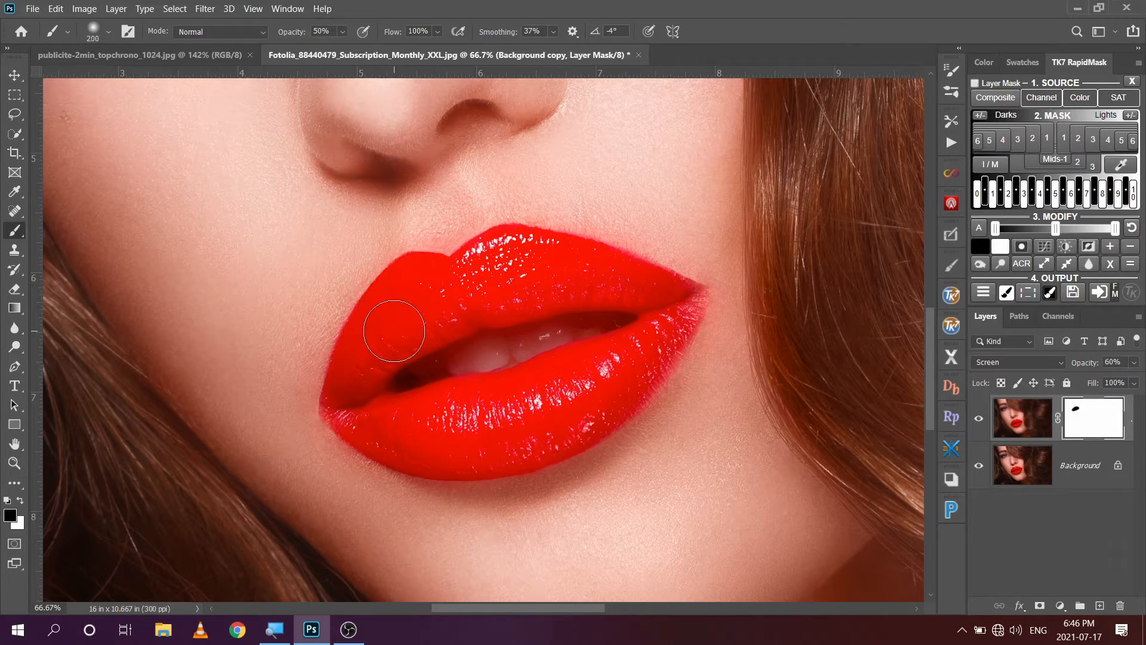
pyautogui.press(']')
pyautogui.press(']')
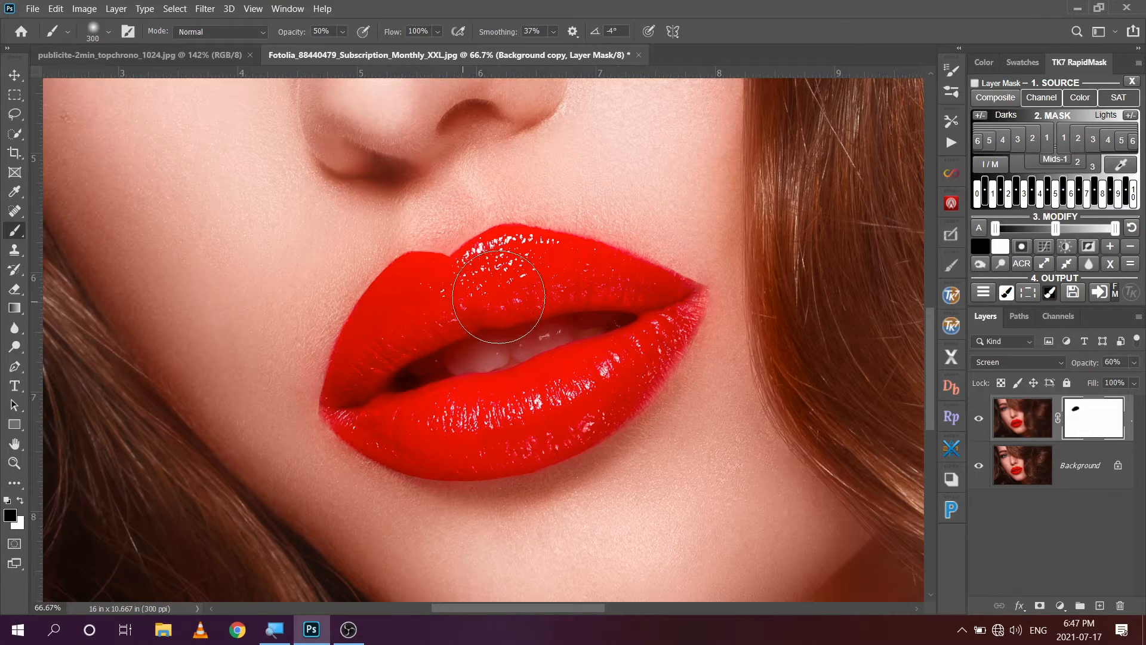
pyautogui.moveTo(451, 358); pyautogui.dragTo(597, 334)
# - Inspect the layer mask on its own across the whole canvas, then return to the normal image view
pyautogui.keyDown('alt'); pyautogui.click(1093, 418); pyautogui.keyUp('alt')
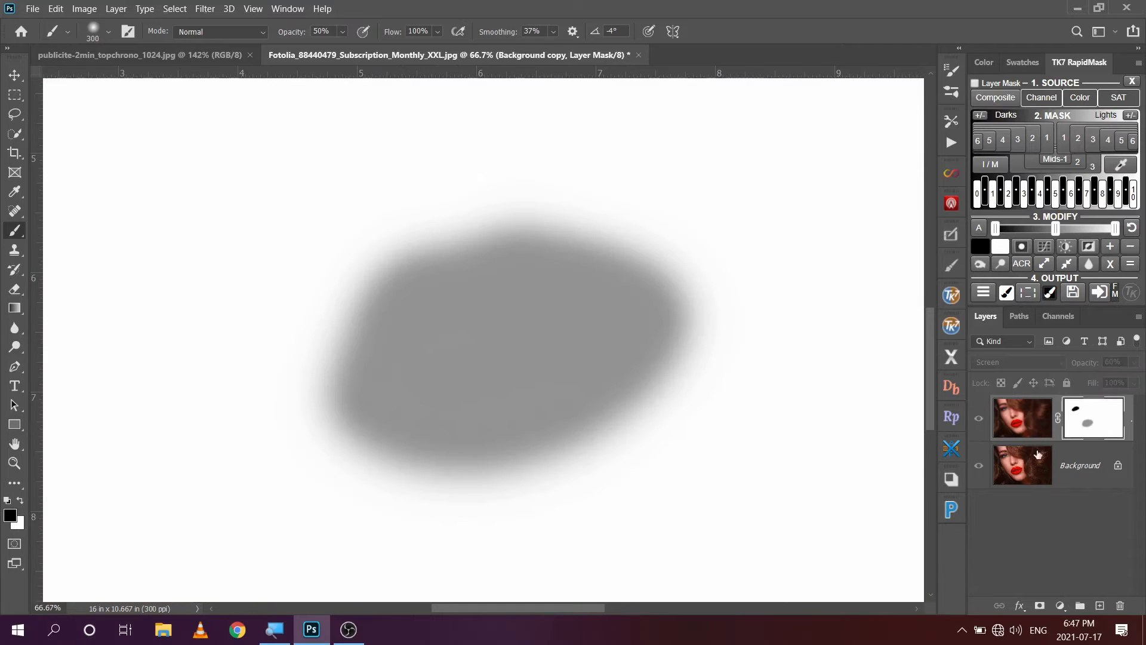
pyautogui.click(14, 463)
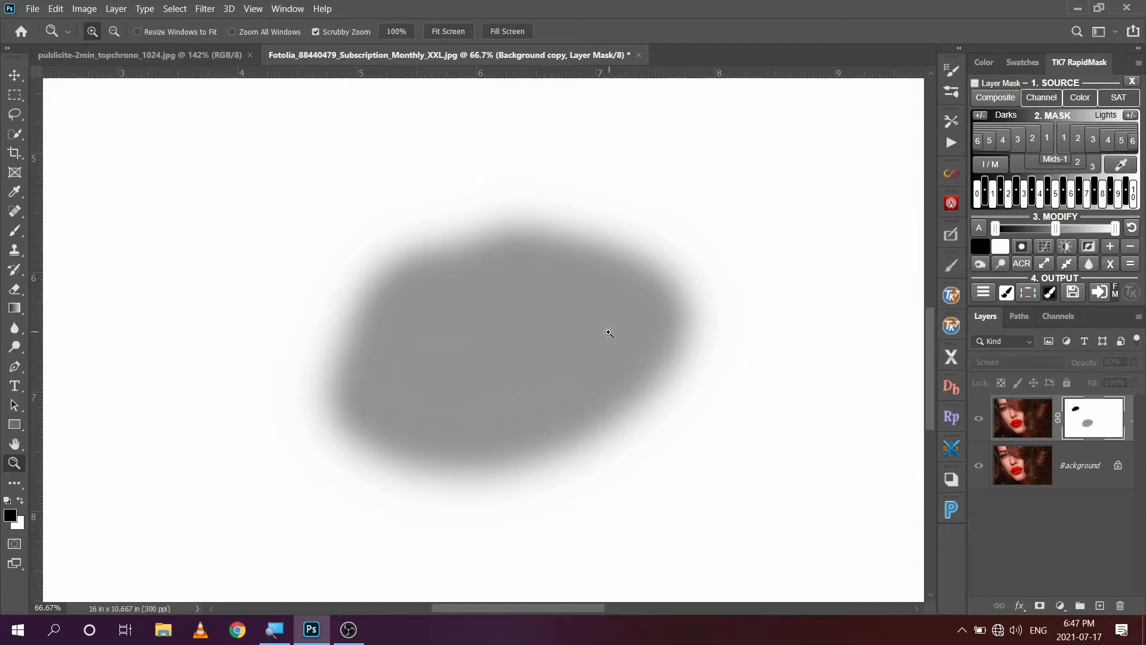
pyautogui.rightClick(611, 335)
pyautogui.click(636, 342)
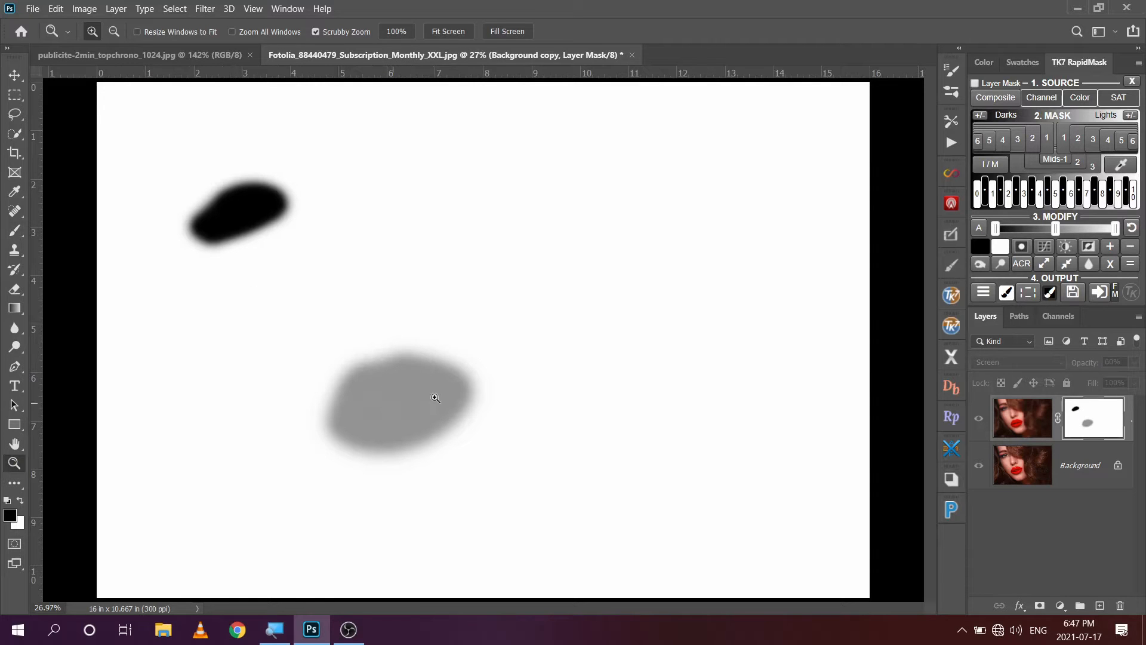
pyautogui.click(1023, 436)
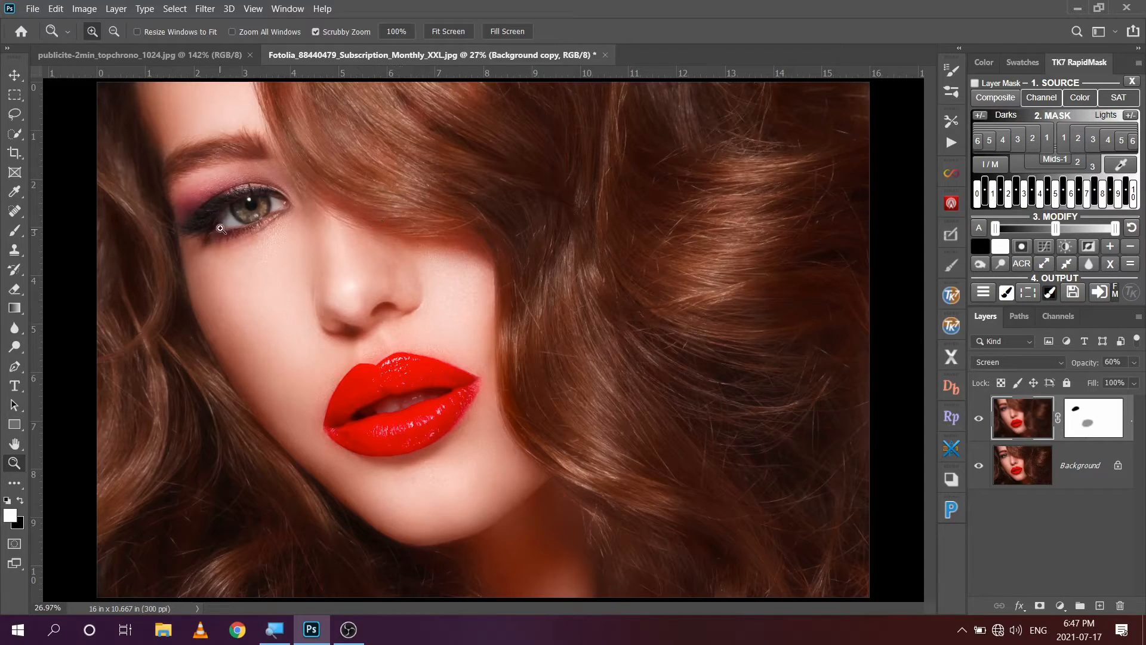
# - Reduce the blurred layer's opacity to 52% and compare the portrait with and without the effect
pyautogui.click(979, 420)
pyautogui.click(979, 419)
pyautogui.click(1134, 361)
pyautogui.moveTo(1108, 380); pyautogui.dragTo(1100, 380)
pyautogui.moveTo(1104, 381); pyautogui.dragTo(1102, 381)
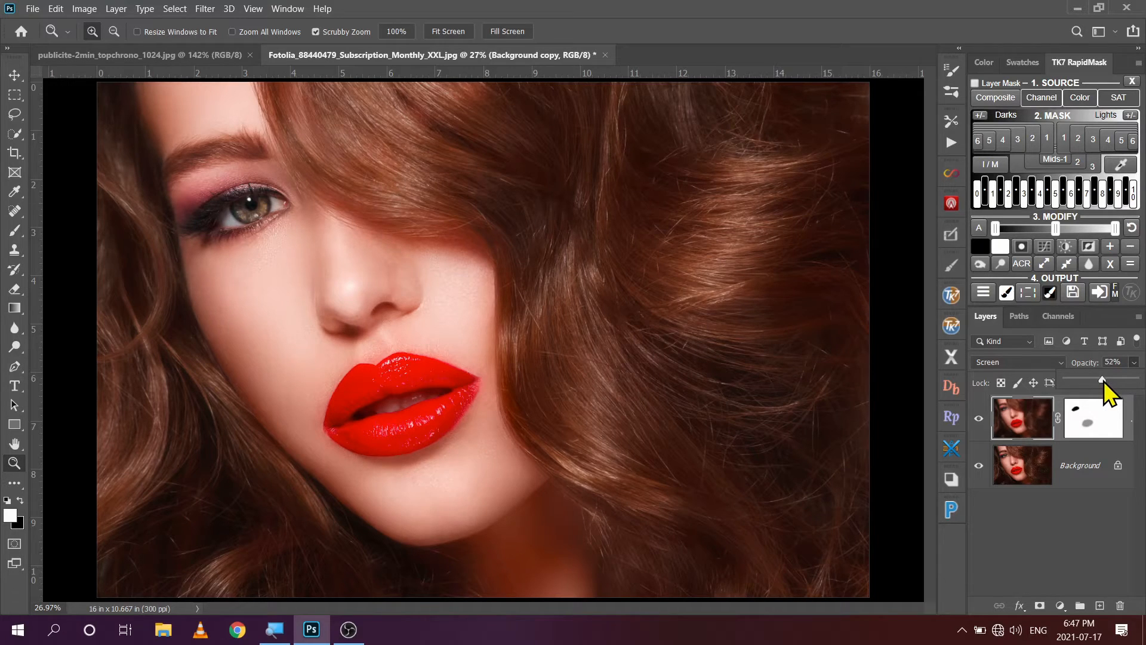
pyautogui.click(979, 420)
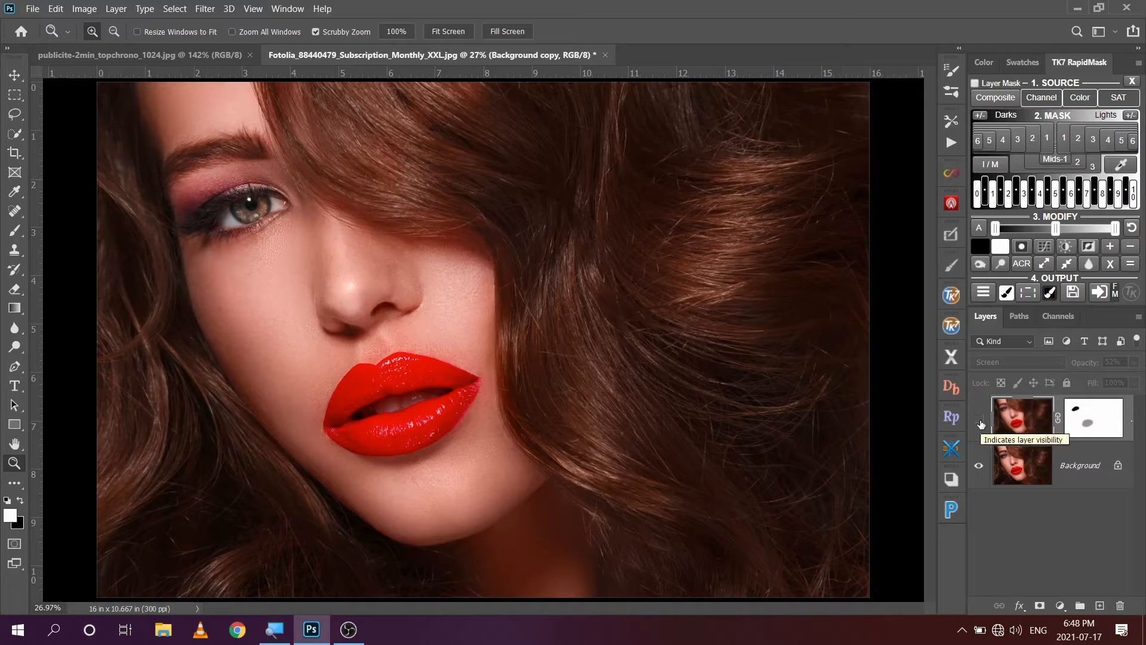
pyautogui.click(980, 420)
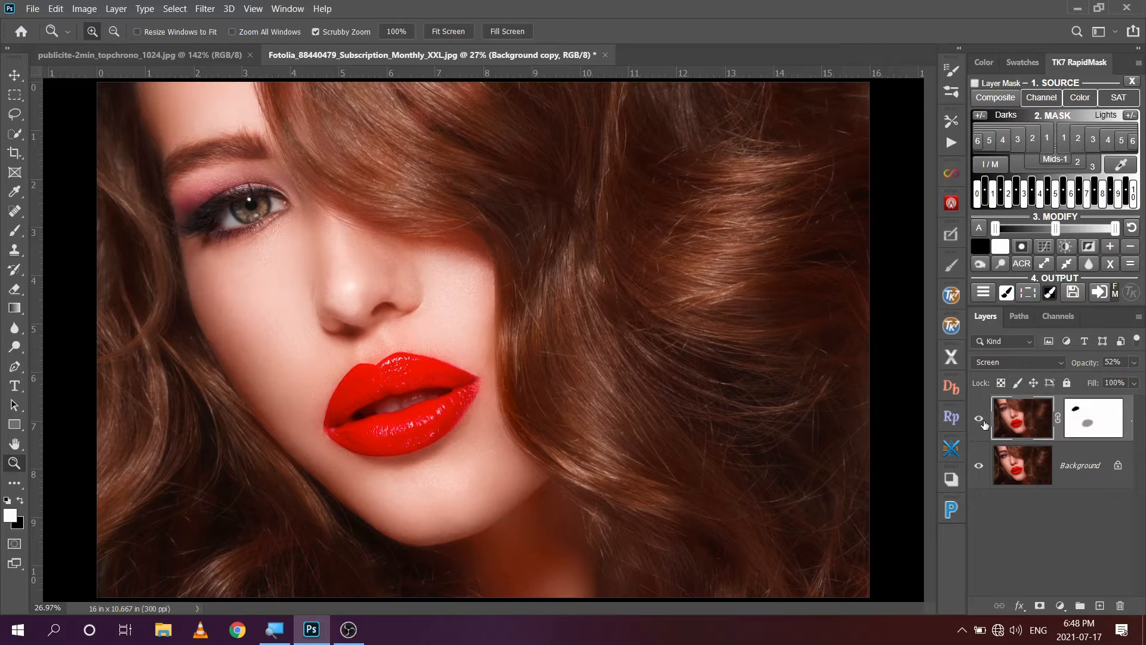
# - Delete the blurred, masked copy and duplicate the Background layer again
pyautogui.moveTo(1014, 423); pyautogui.dragTo(1121, 604)
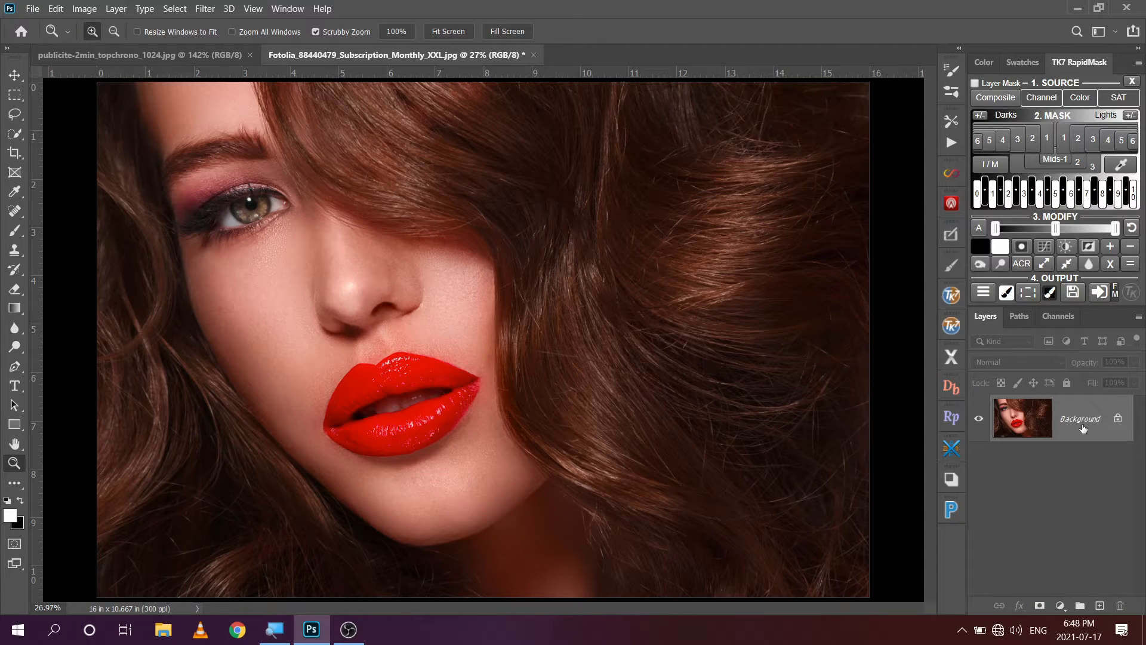
pyautogui.hotkey('ctrl', 'j')
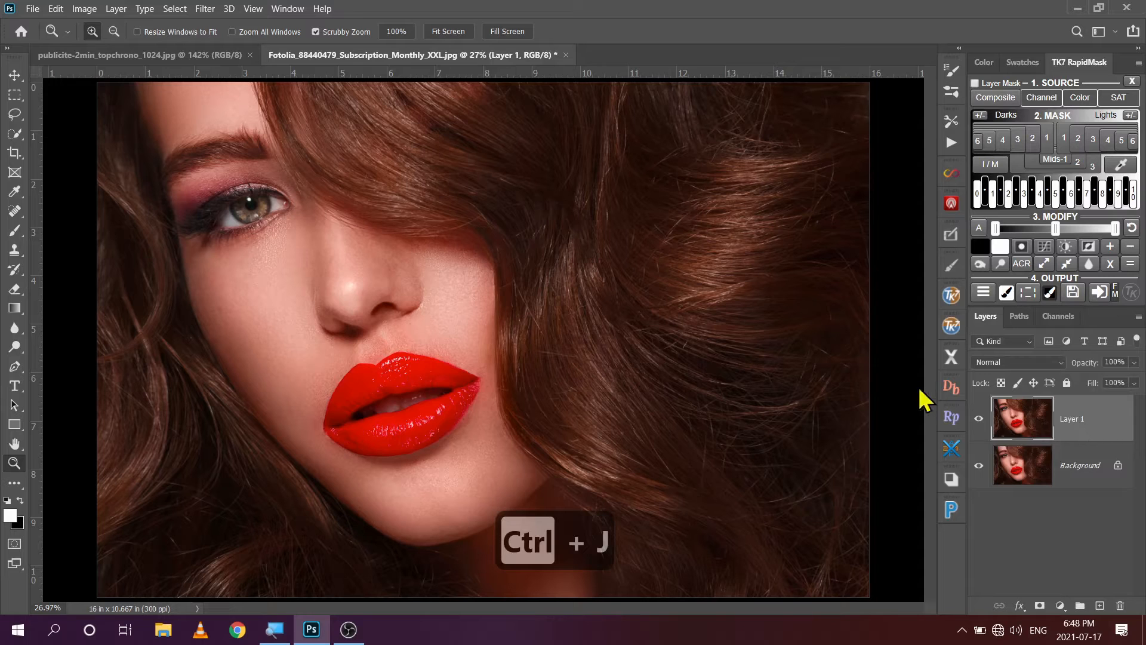
# - Apply a Gaussian Blur with a radius of 30 pixels to the duplicated portrait layer
pyautogui.click(206, 9)
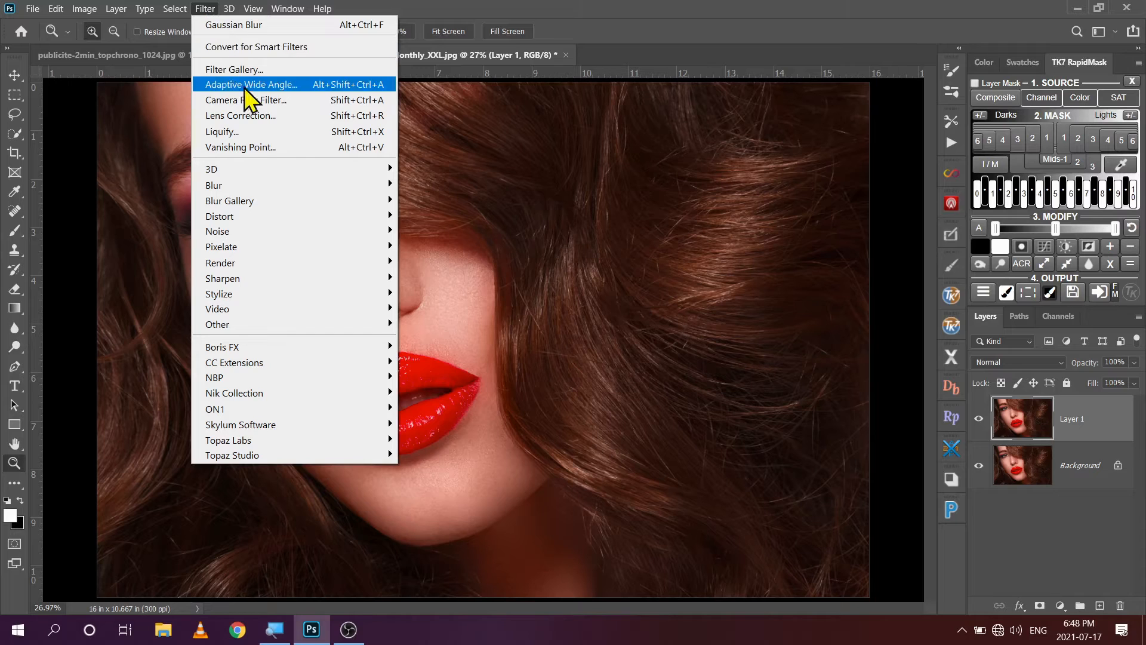
pyautogui.moveTo(263, 181)
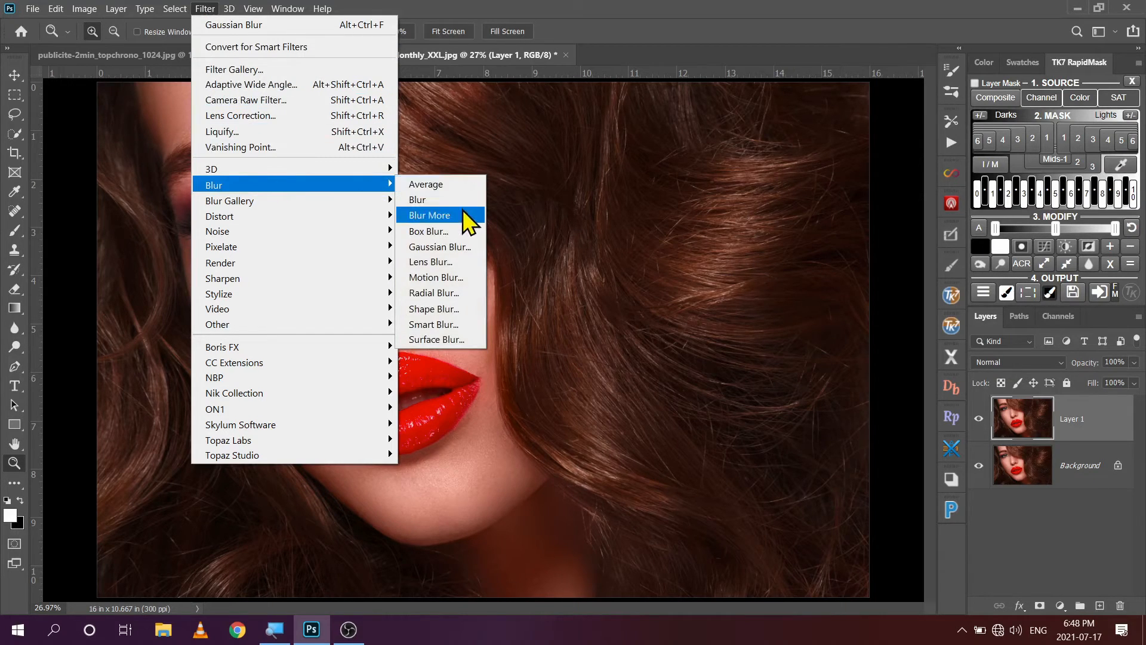
pyautogui.click(460, 247)
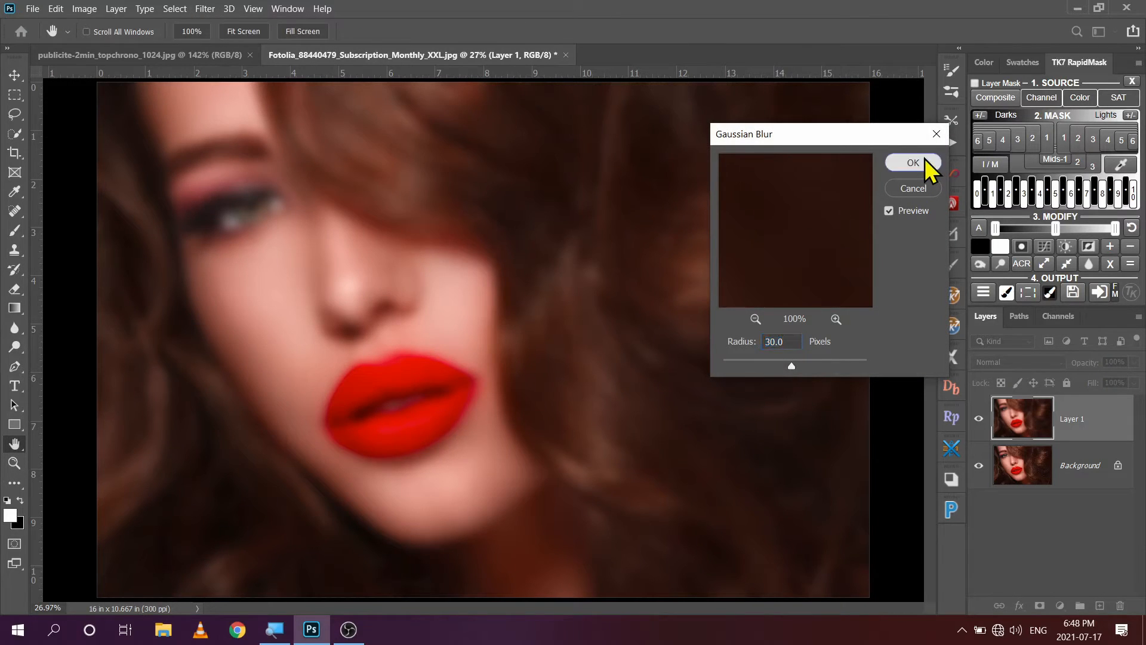
pyautogui.click(925, 160)
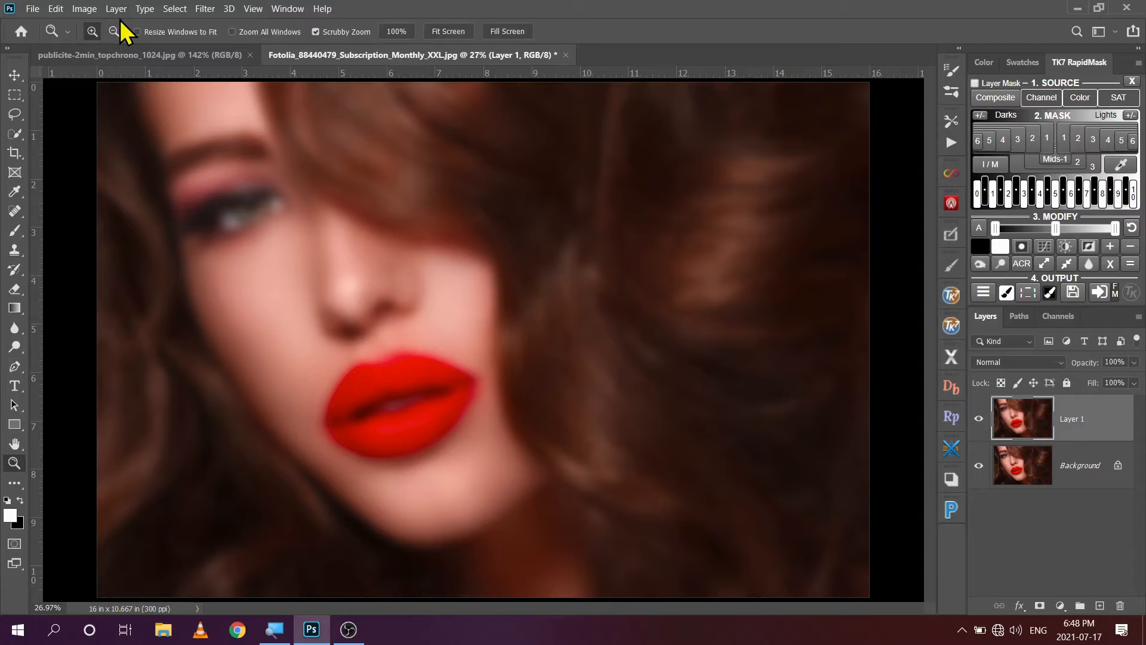
# - Open a Levels adjustment for the blurred layer and lower the white input level to 187
pyautogui.click(91, 13)
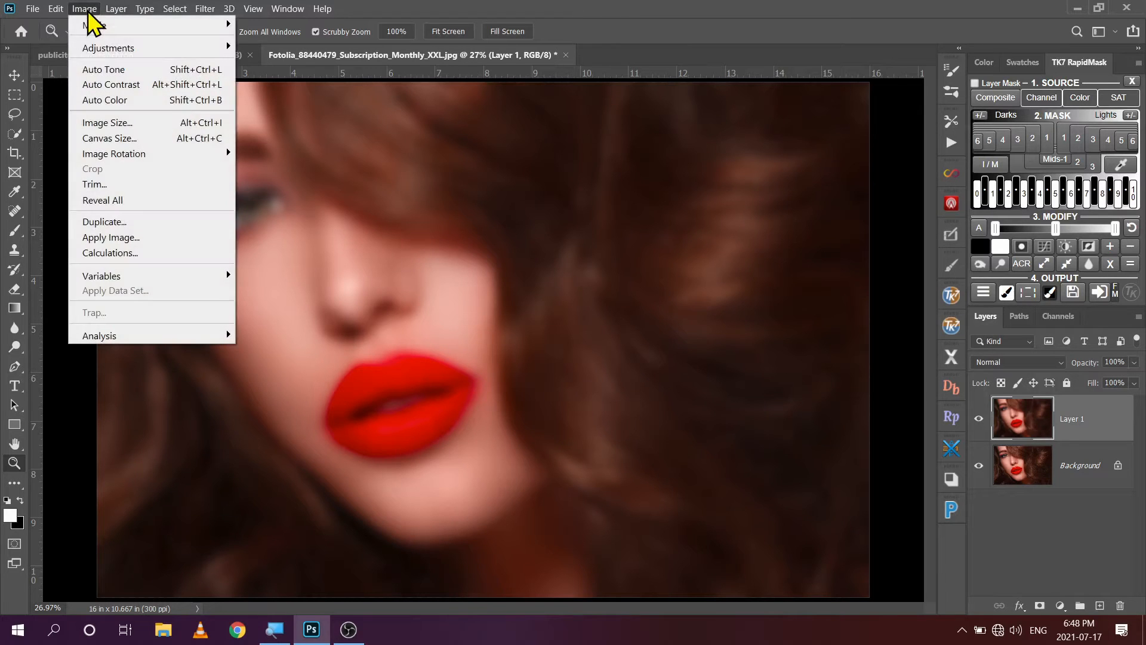
pyautogui.moveTo(108, 49)
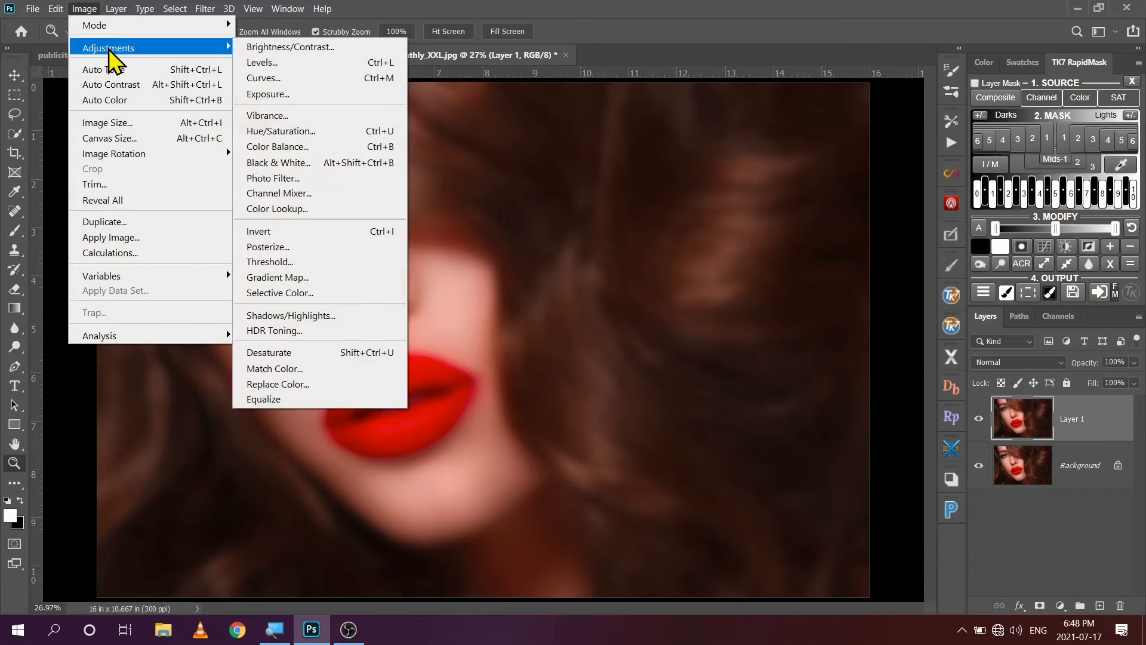
pyautogui.click(306, 64)
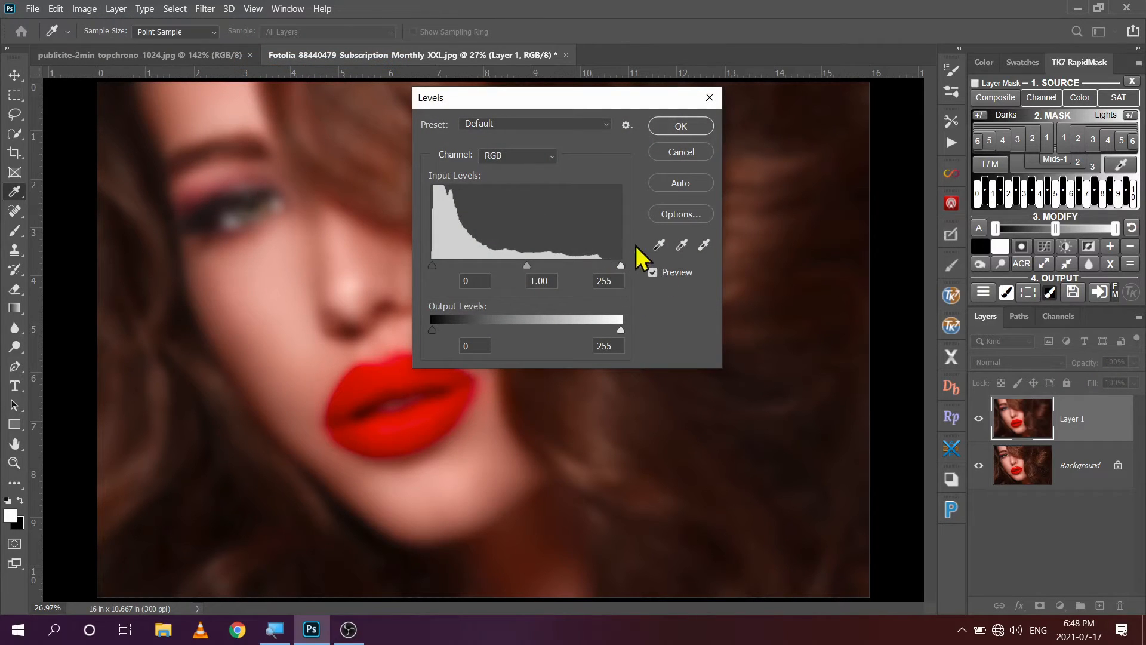
pyautogui.moveTo(623, 269); pyautogui.dragTo(582, 267)
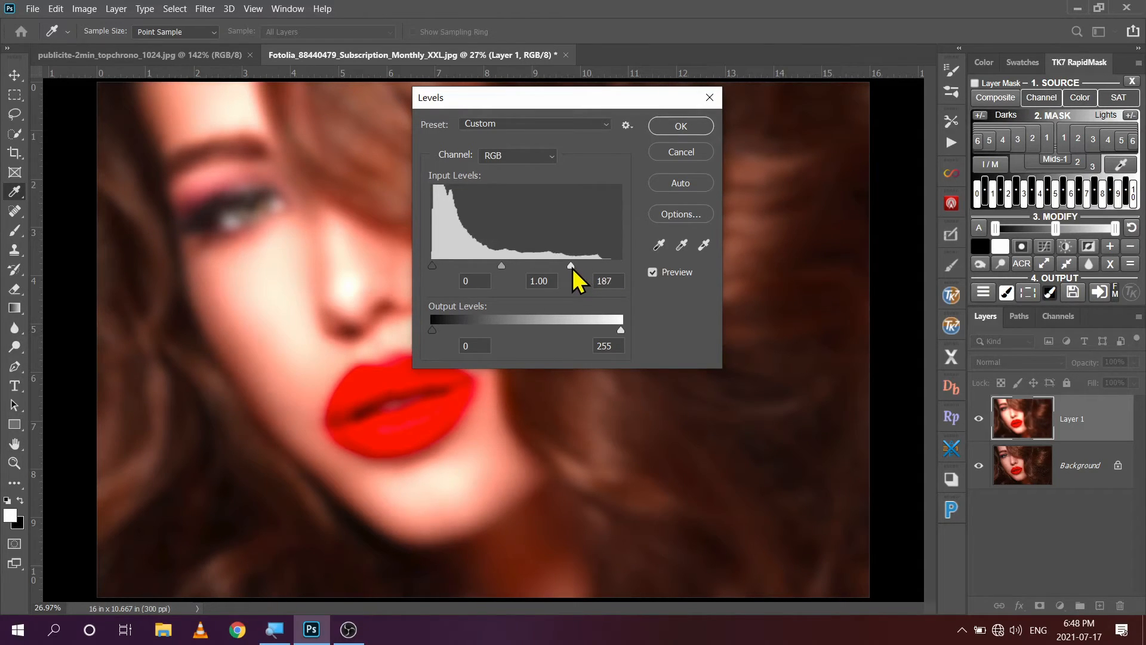
pyautogui.moveTo(571, 267); pyautogui.dragTo(571, 268)
# - Set the Levels midtone value to 0.56 and apply the adjustment to the blurred layer
pyautogui.moveTo(501, 269); pyautogui.dragTo(520, 267)
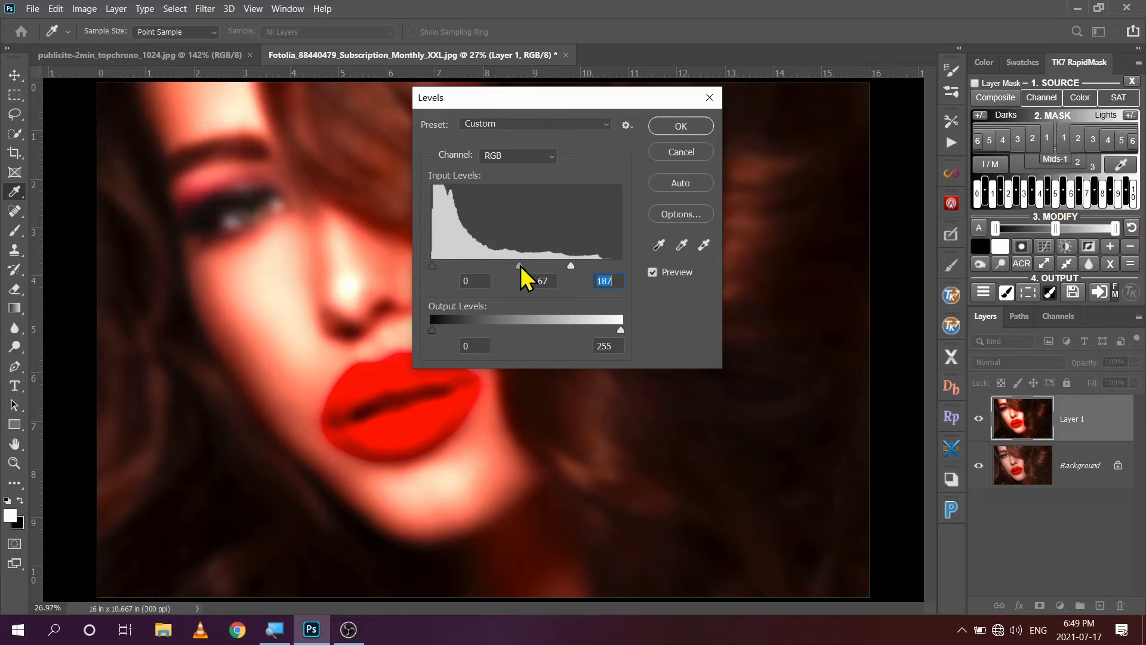
pyautogui.moveTo(521, 266)
pyautogui.mouseDown()
pyautogui.moveTo(545, 267)
pyautogui.moveTo(525, 269)
pyautogui.moveTo(529, 287)
pyautogui.mouseUp()
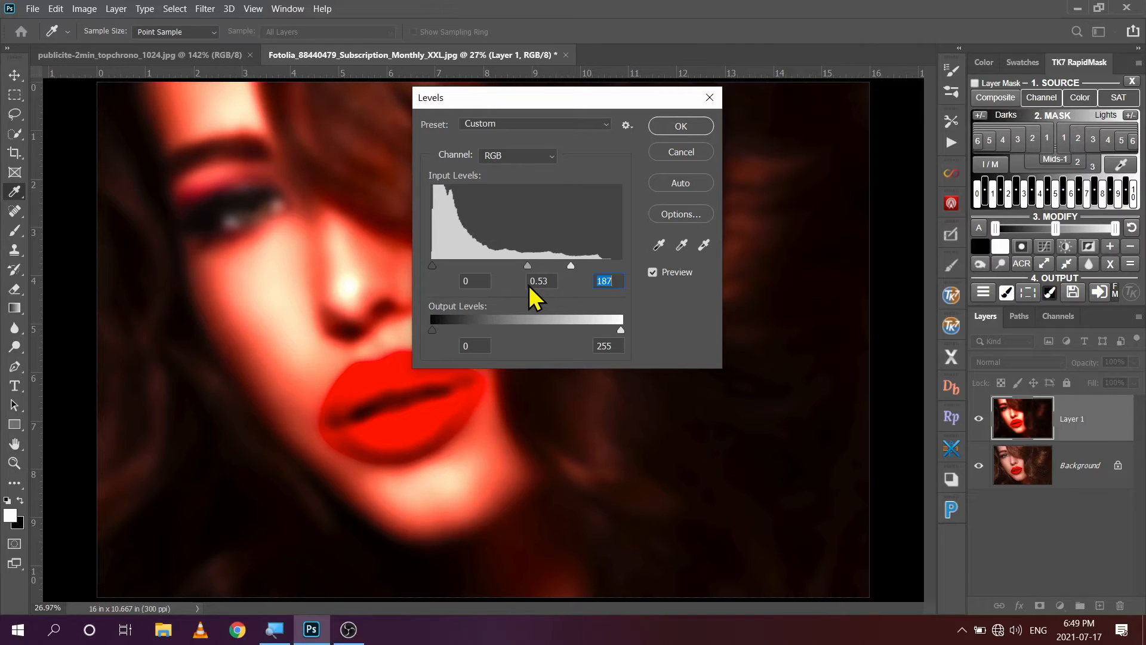
pyautogui.moveTo(530, 286); pyautogui.dragTo(527, 285)
pyautogui.click(529, 285)
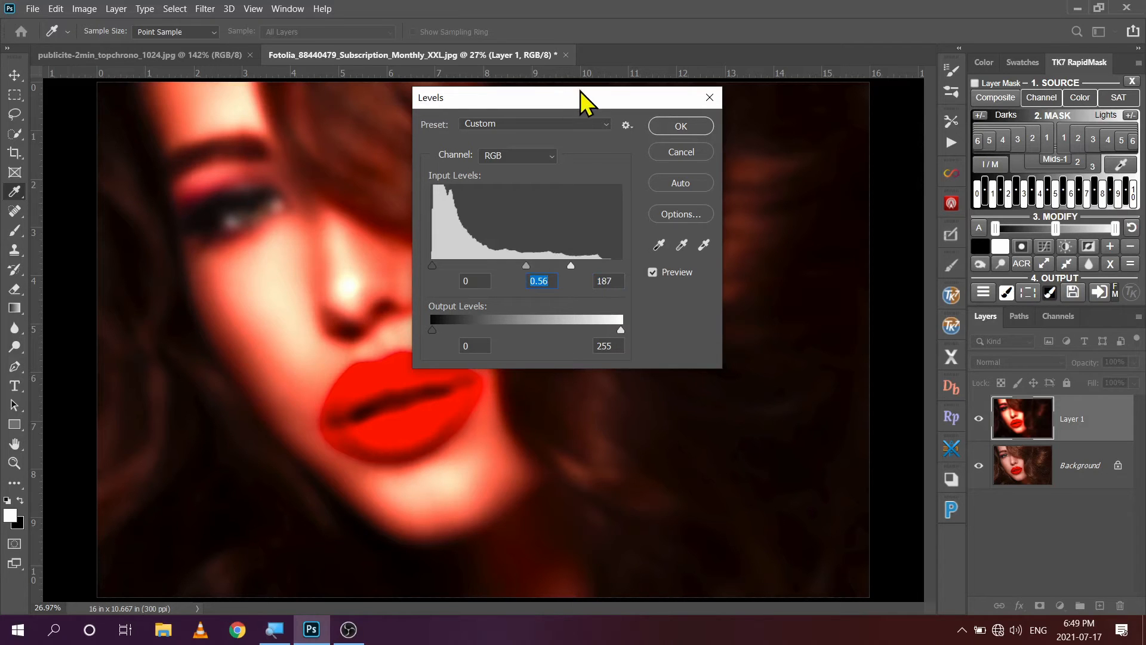
pyautogui.moveTo(581, 92); pyautogui.dragTo(740, 142)
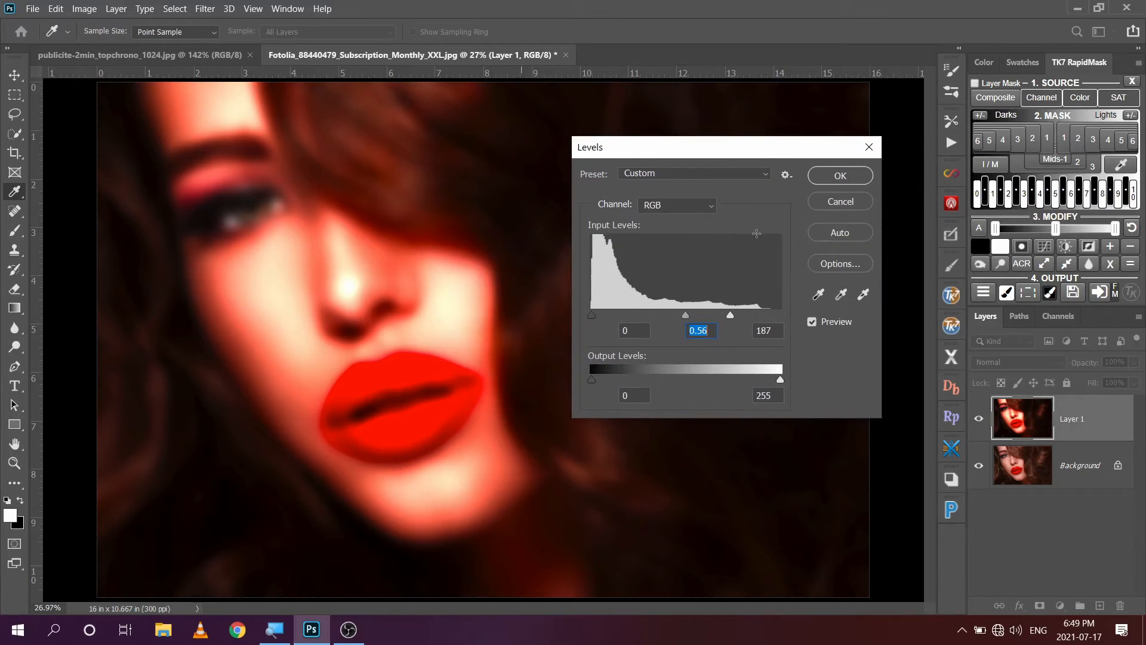
pyautogui.click(842, 177)
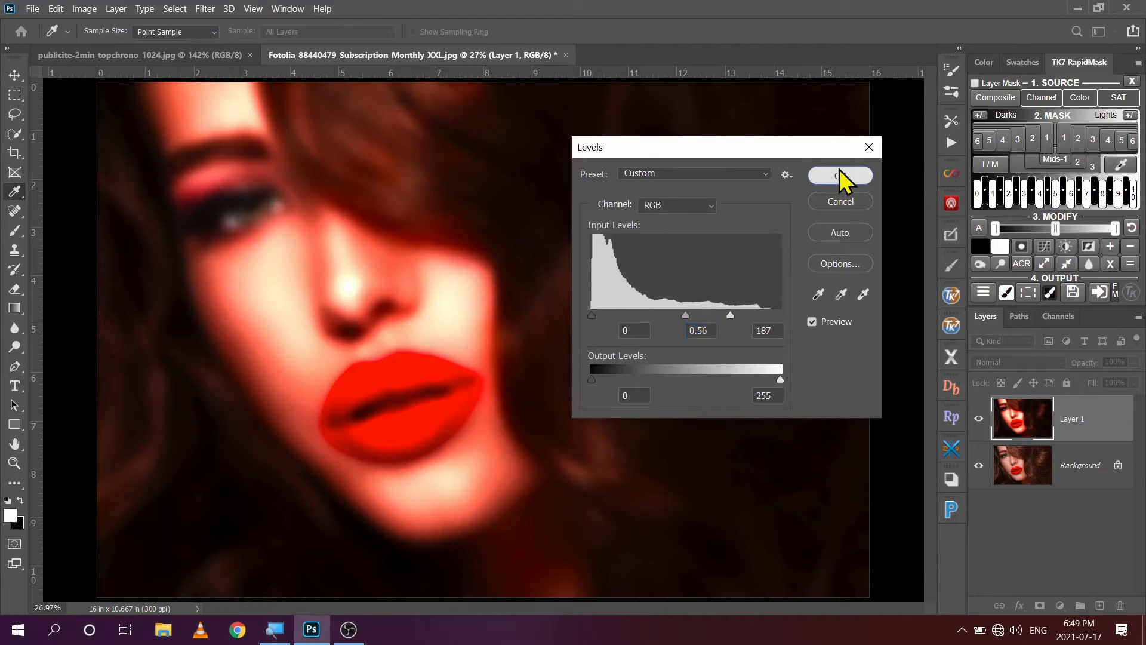
pyautogui.press('z')
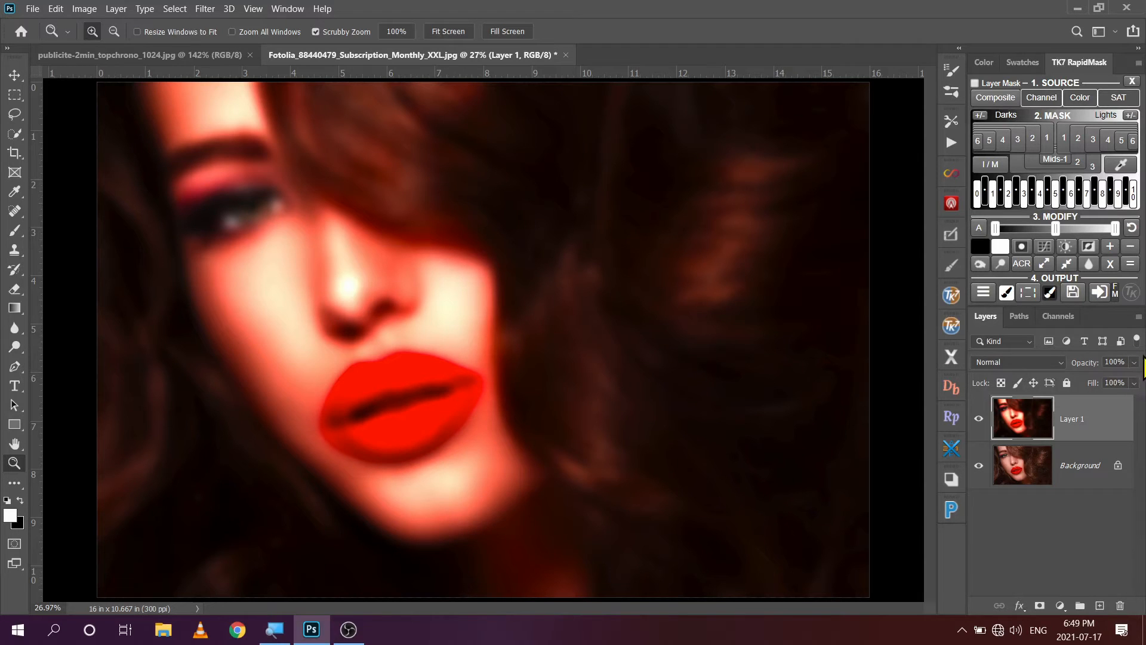
# - Reduce the blurred layer's opacity to 10% and compare the portrait with and without it
pyautogui.click(1134, 362)
pyautogui.moveTo(1135, 381); pyautogui.dragTo(1074, 379)
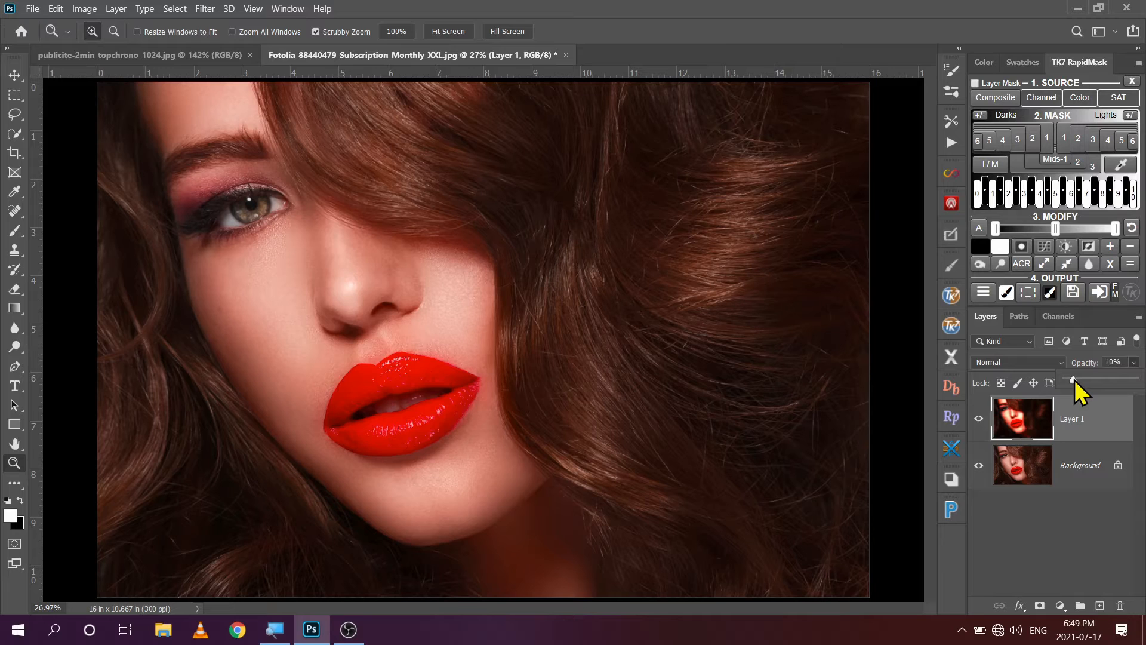
pyautogui.moveTo(1074, 379); pyautogui.dragTo(1074, 380)
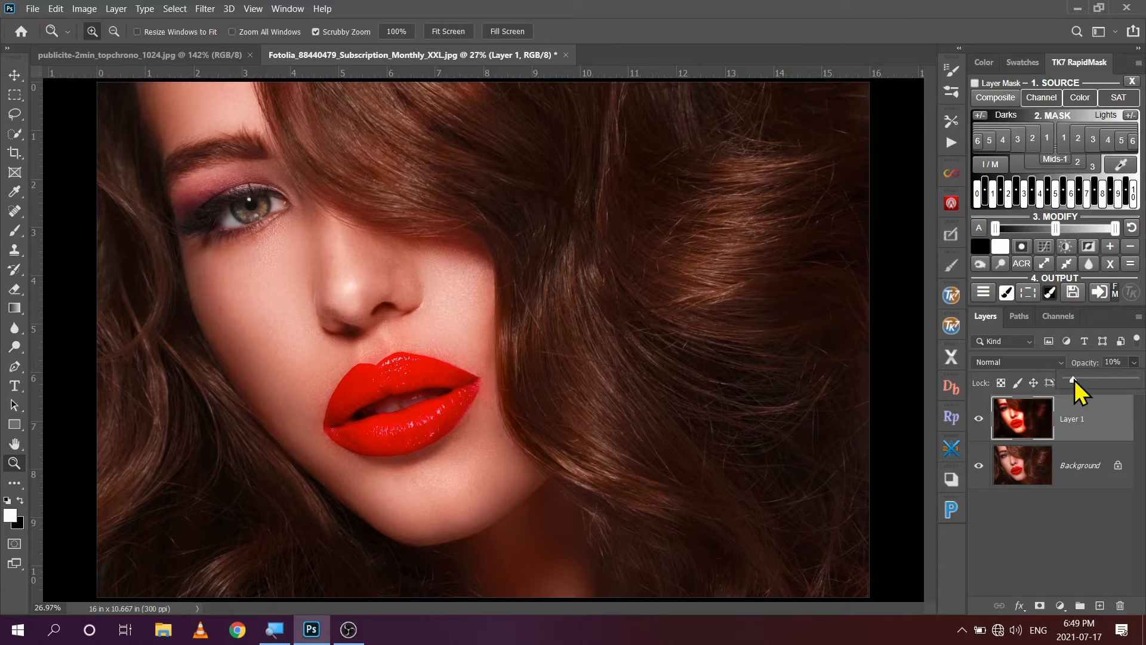
pyautogui.click(980, 419)
pyautogui.click(980, 420)
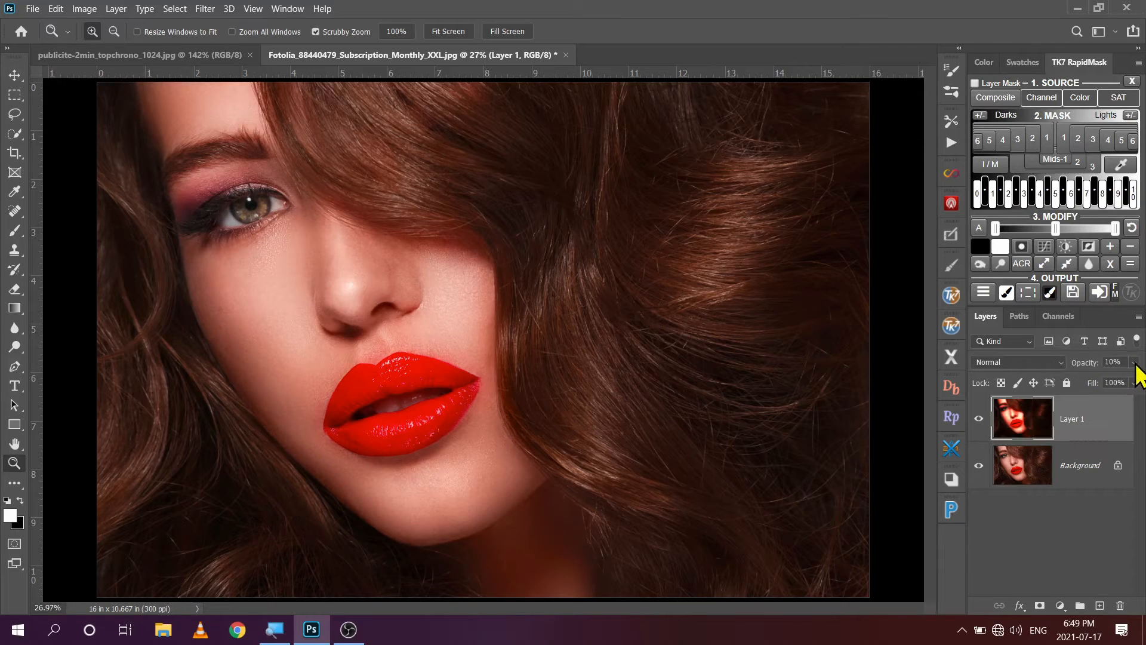
# - Set the blurred layer's opacity to 15%, comparing the portrait with and without it, and add a white layer mask
pyautogui.click(1133, 363)
pyautogui.moveTo(1072, 381); pyautogui.dragTo(1076, 381)
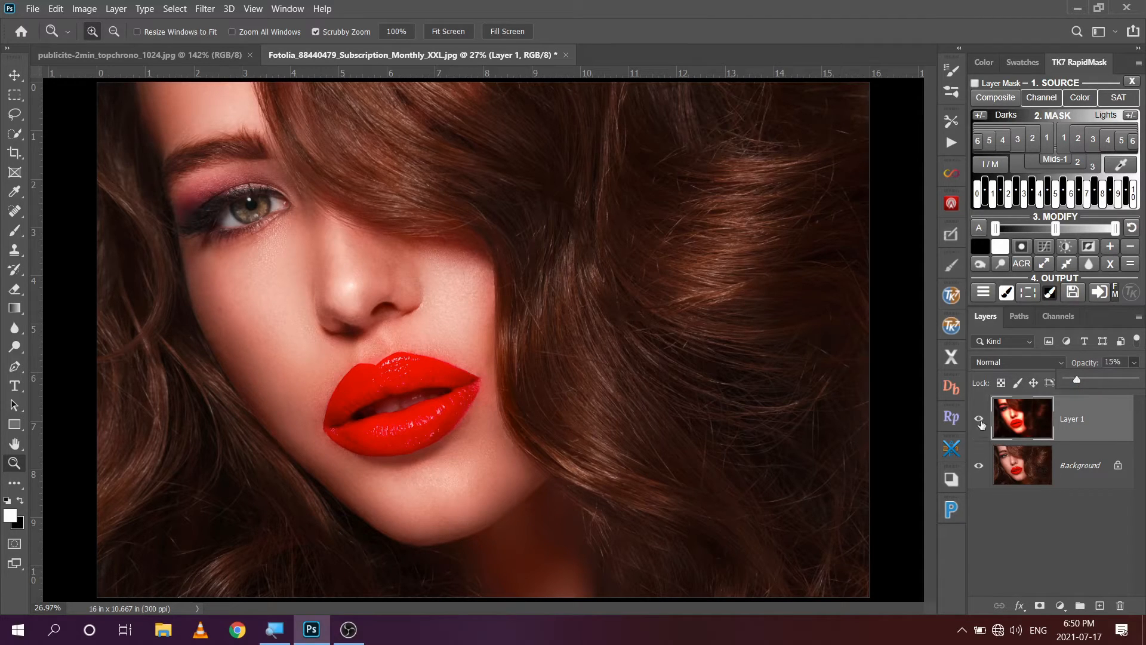
pyautogui.click(980, 420)
pyautogui.click(980, 420)
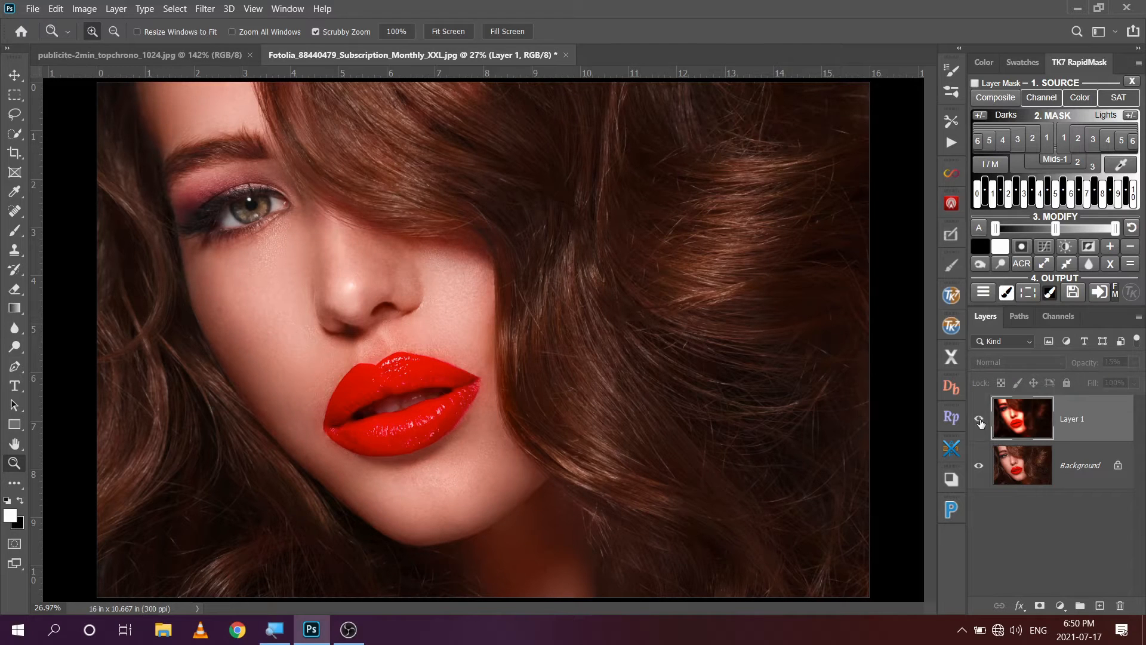
pyautogui.click(980, 421)
pyautogui.click(979, 421)
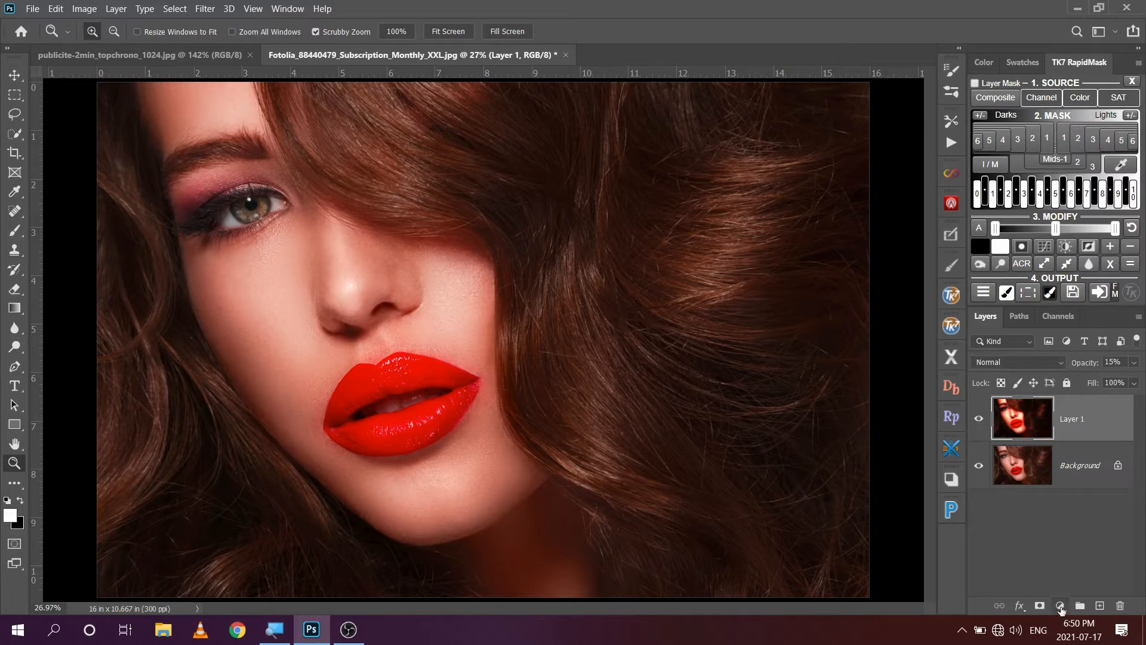
pyautogui.click(1039, 606)
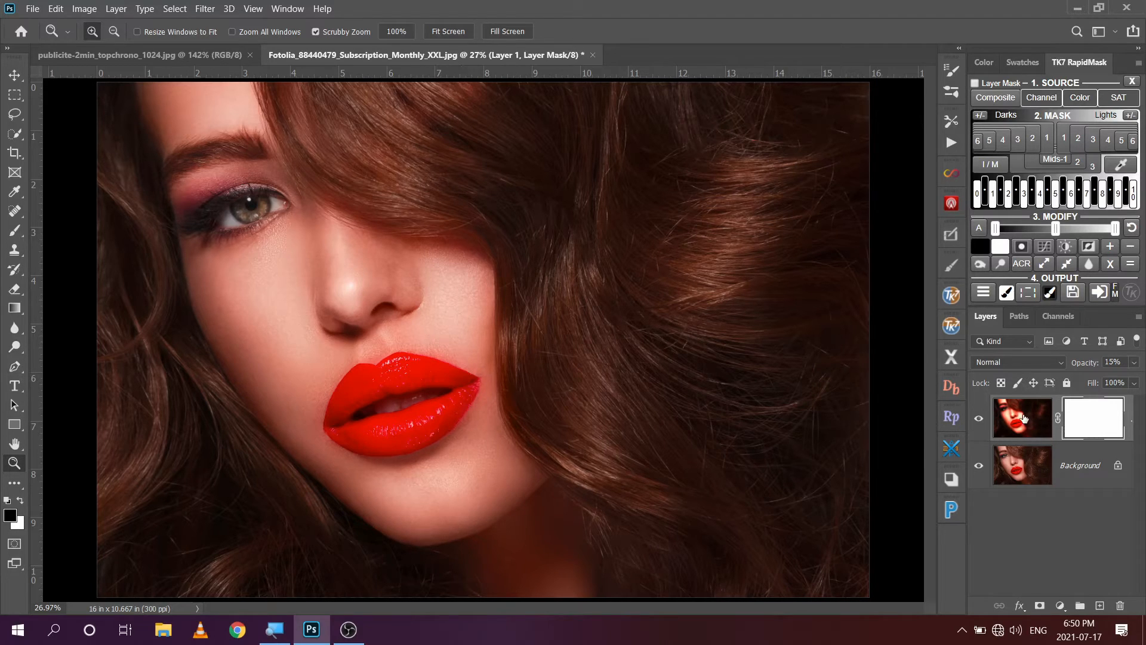
# - Delete the blurred, masked layer and create a fresh copy of the Background layer
pyautogui.moveTo(1025, 418); pyautogui.dragTo(1121, 606)
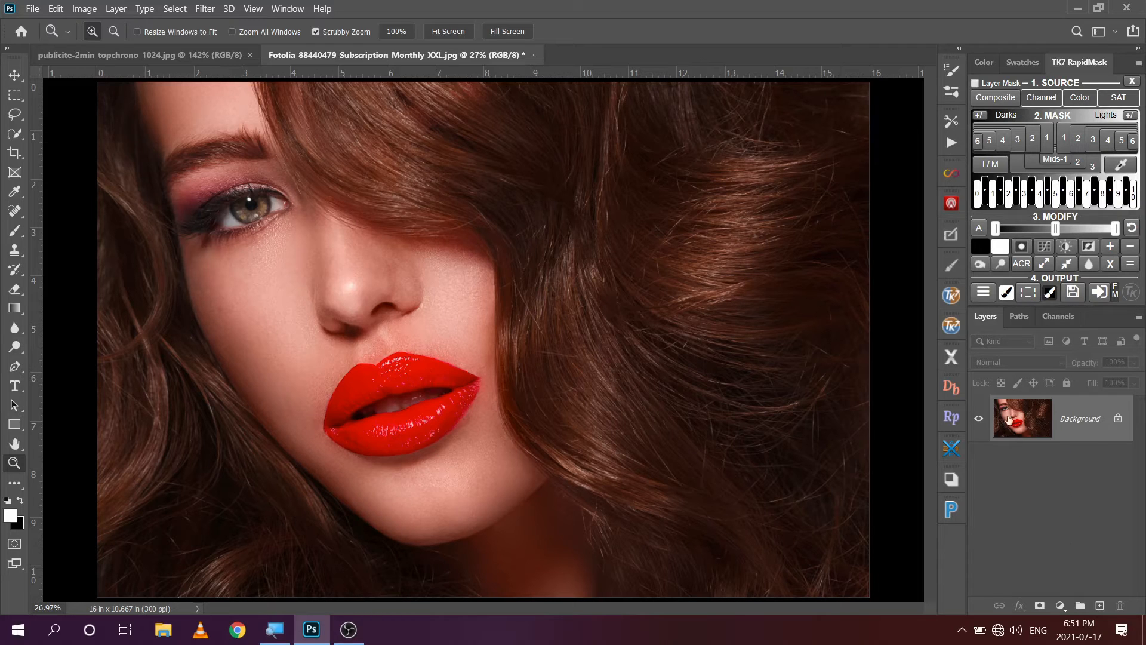
pyautogui.moveTo(1017, 422); pyautogui.dragTo(1101, 604)
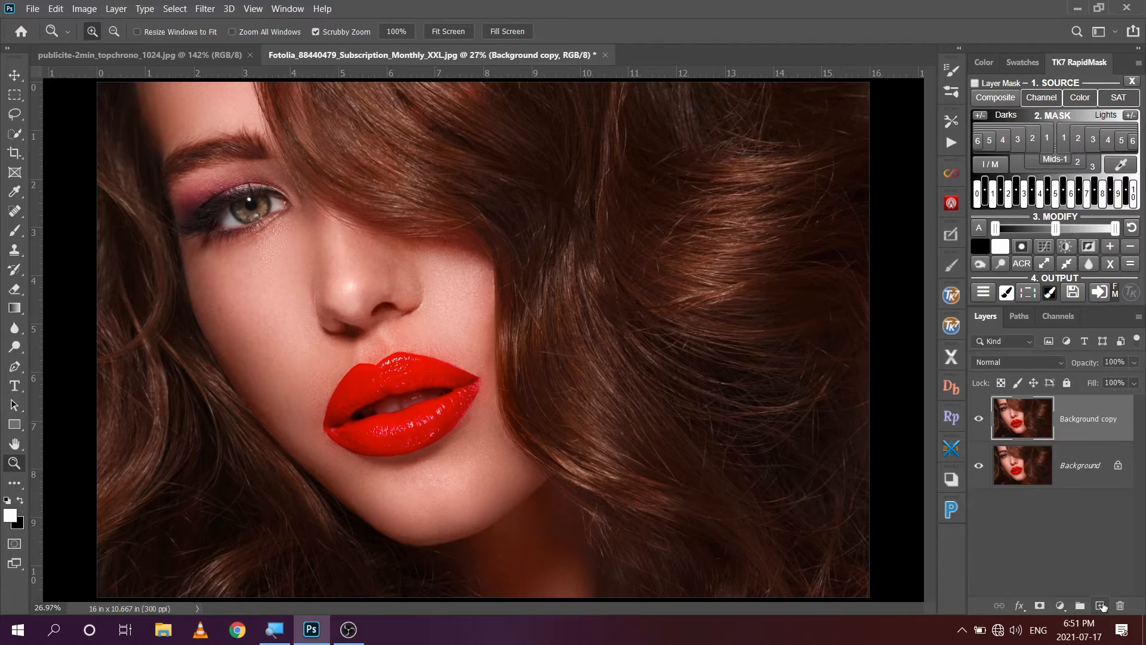
# - Convert the Background copy to a smart object for re-editable smart filters
pyautogui.rightClick(1083, 413)
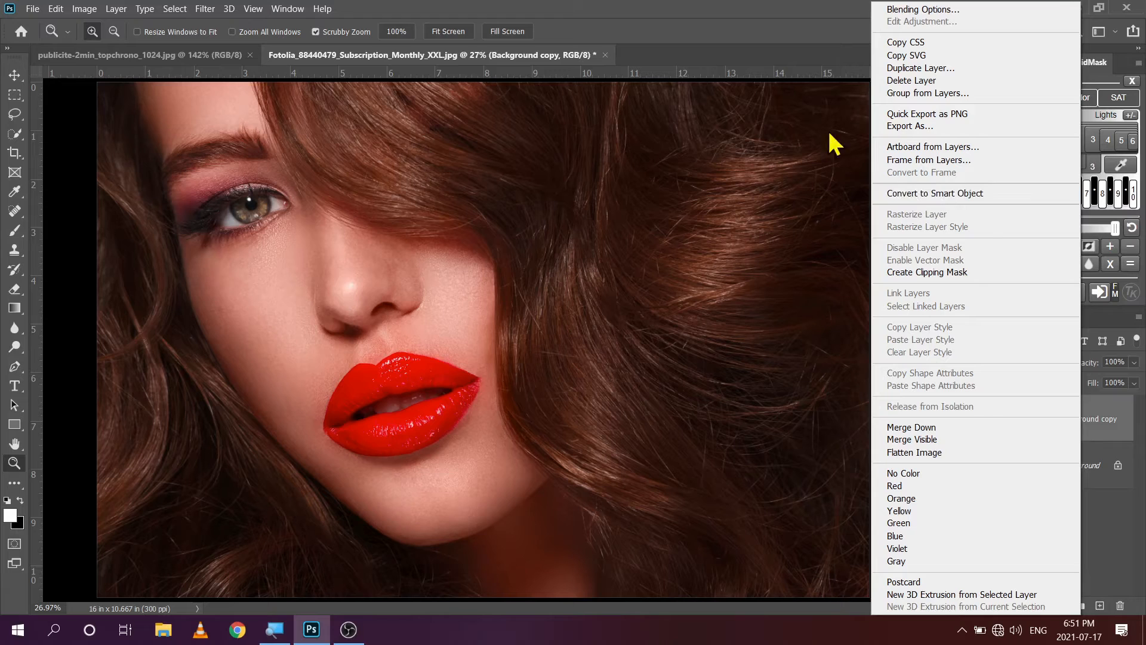
pyautogui.click(742, 30)
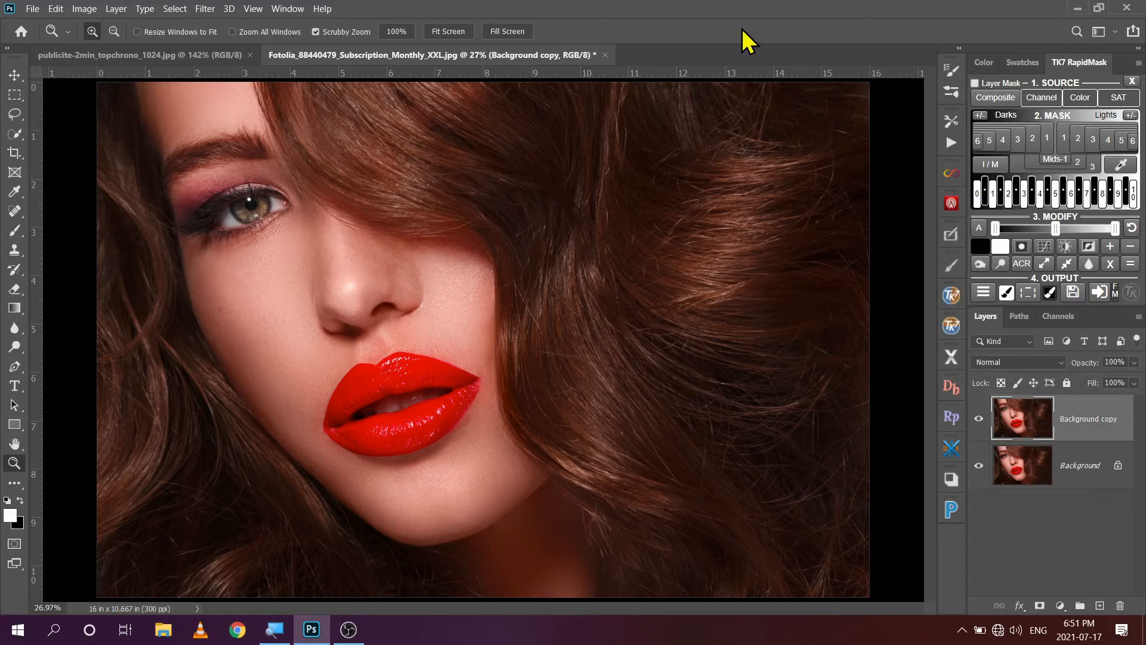
pyautogui.click(206, 10)
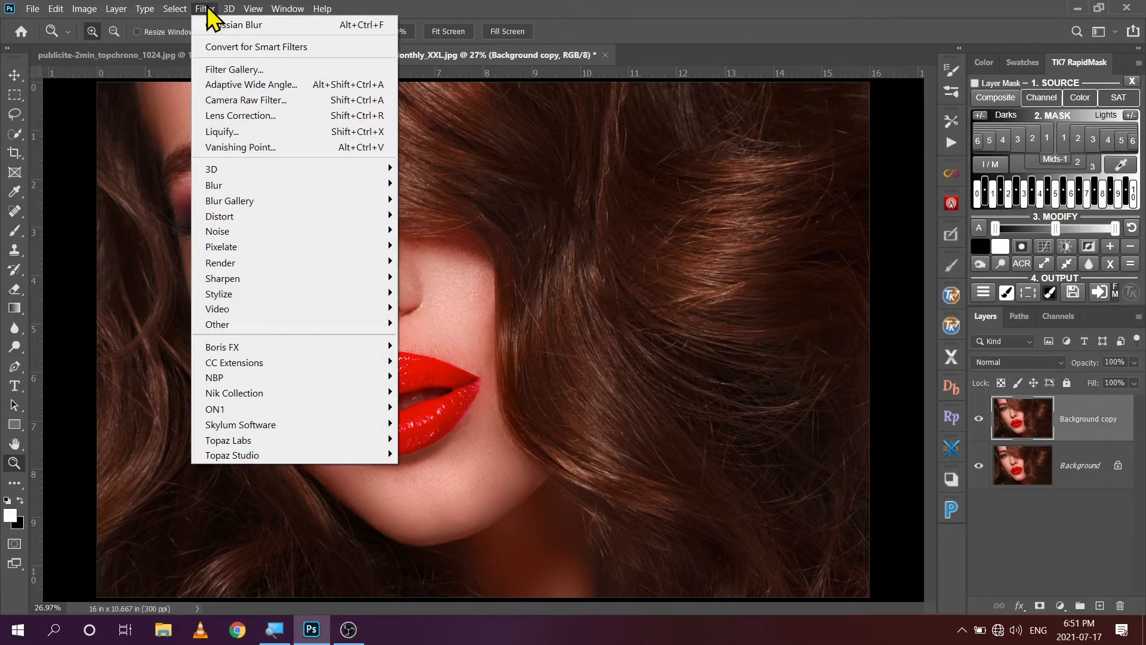
pyautogui.click(281, 48)
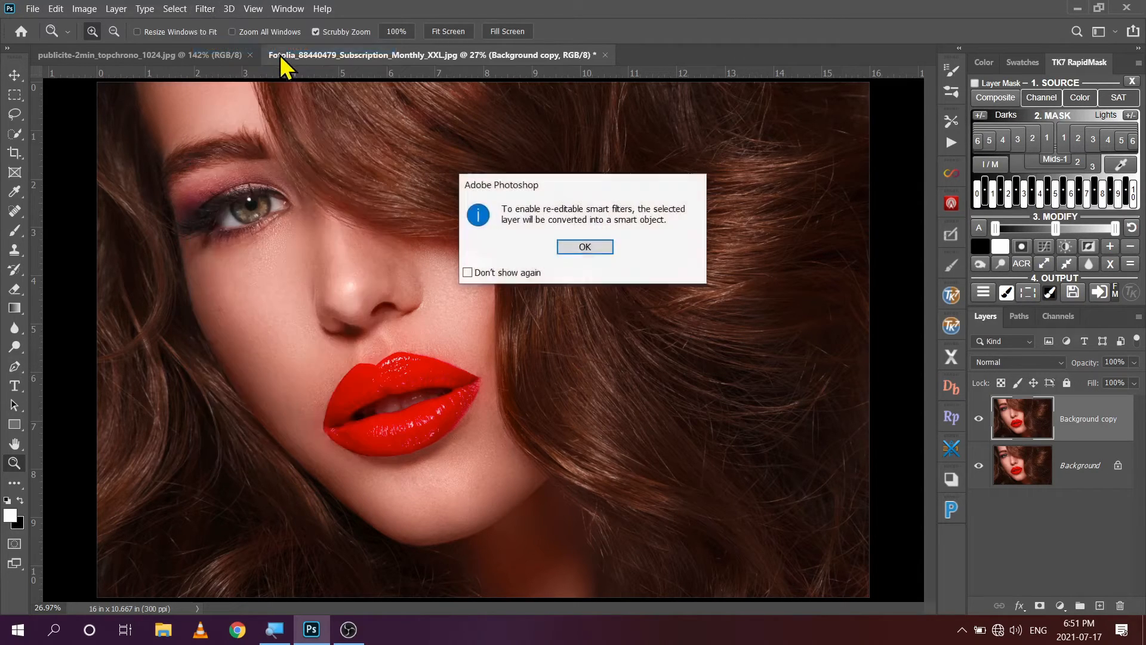
pyautogui.click(591, 248)
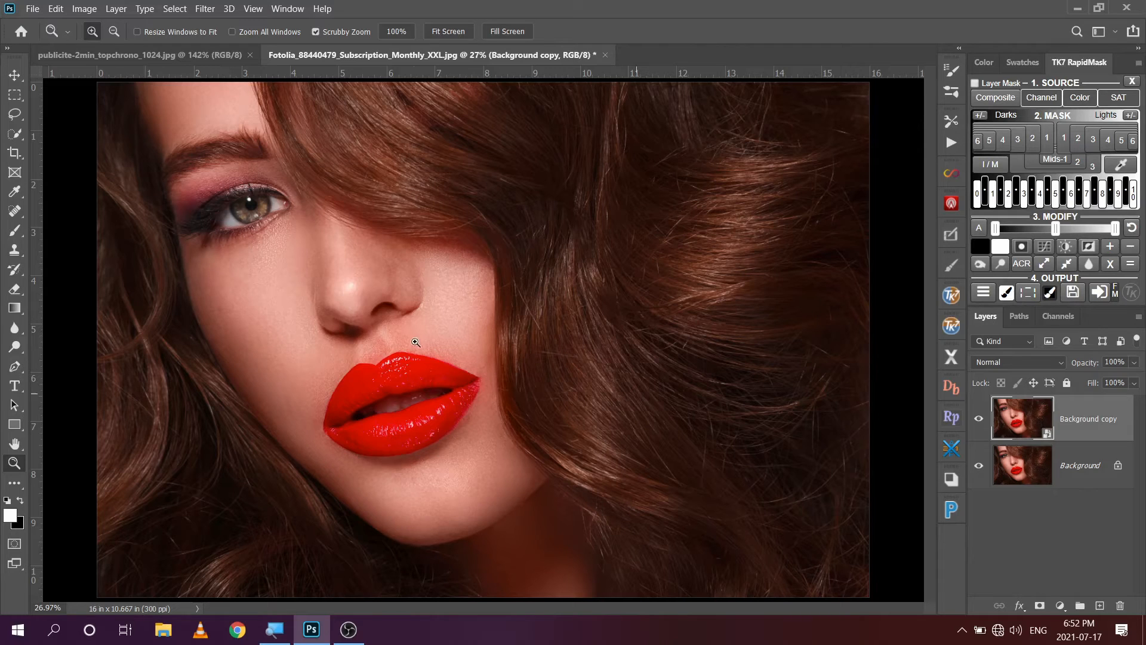
# - Open the Camera Raw Filter on the smart object, try Clarity at +100, and set Clarity to -100
pyautogui.click(206, 9)
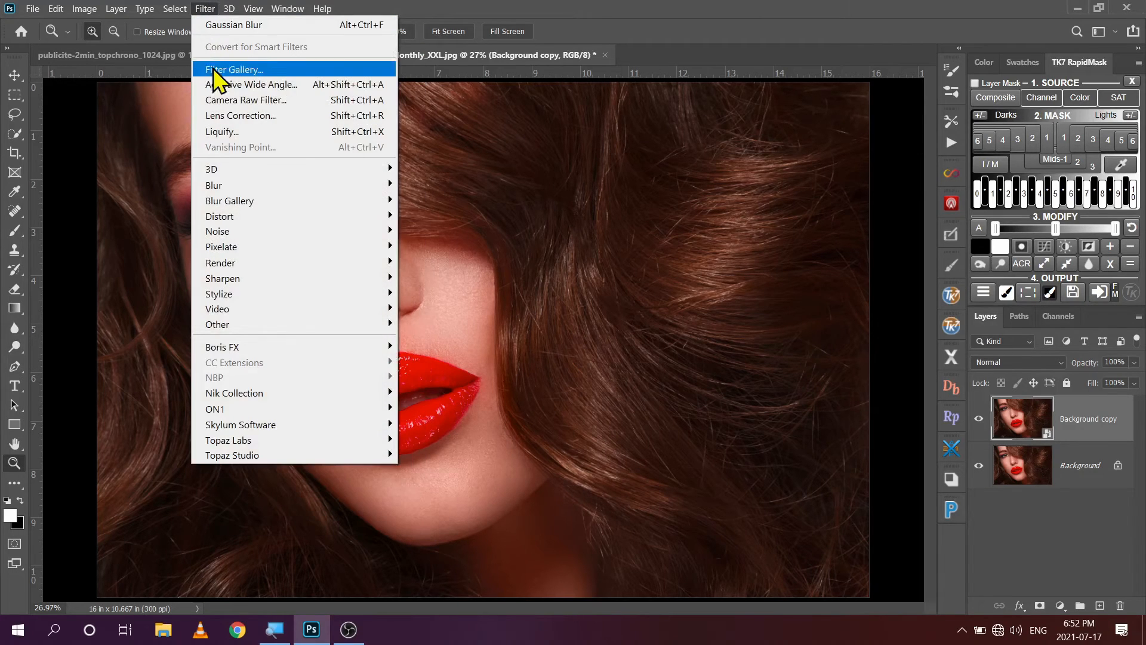
pyautogui.click(220, 101)
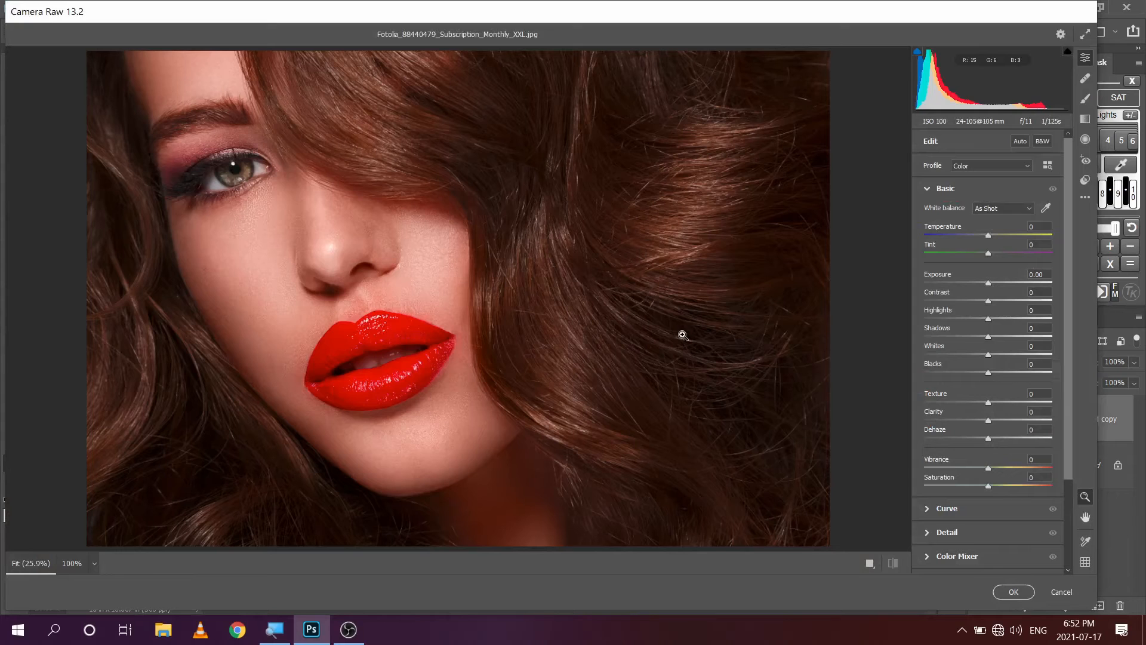
pyautogui.click(927, 189)
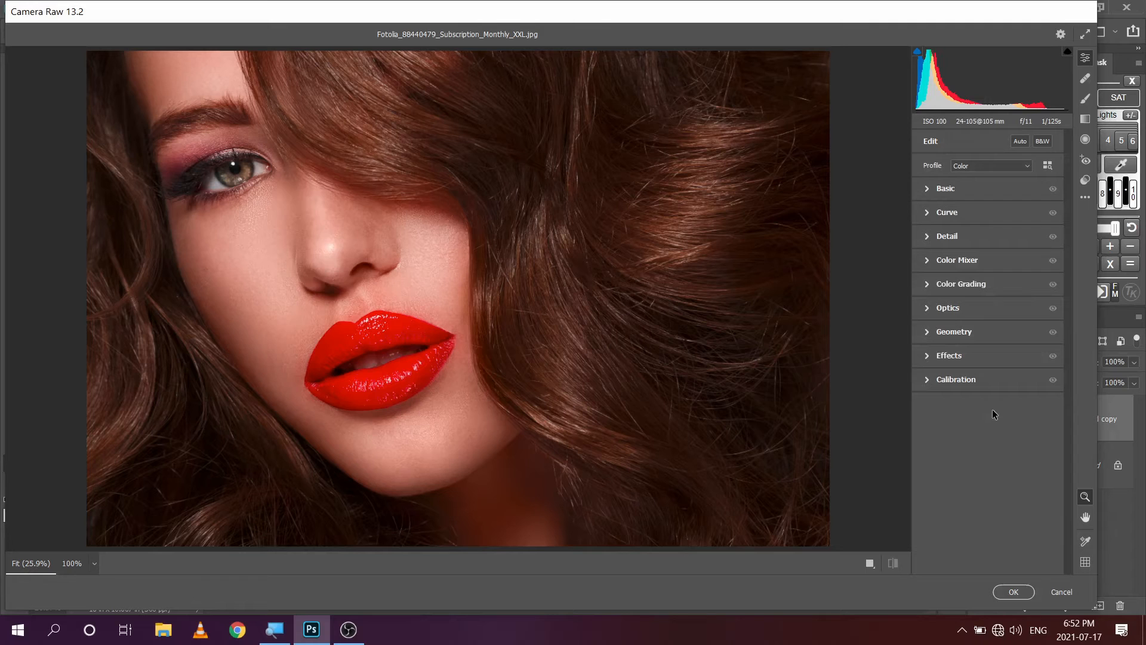
pyautogui.click(927, 189)
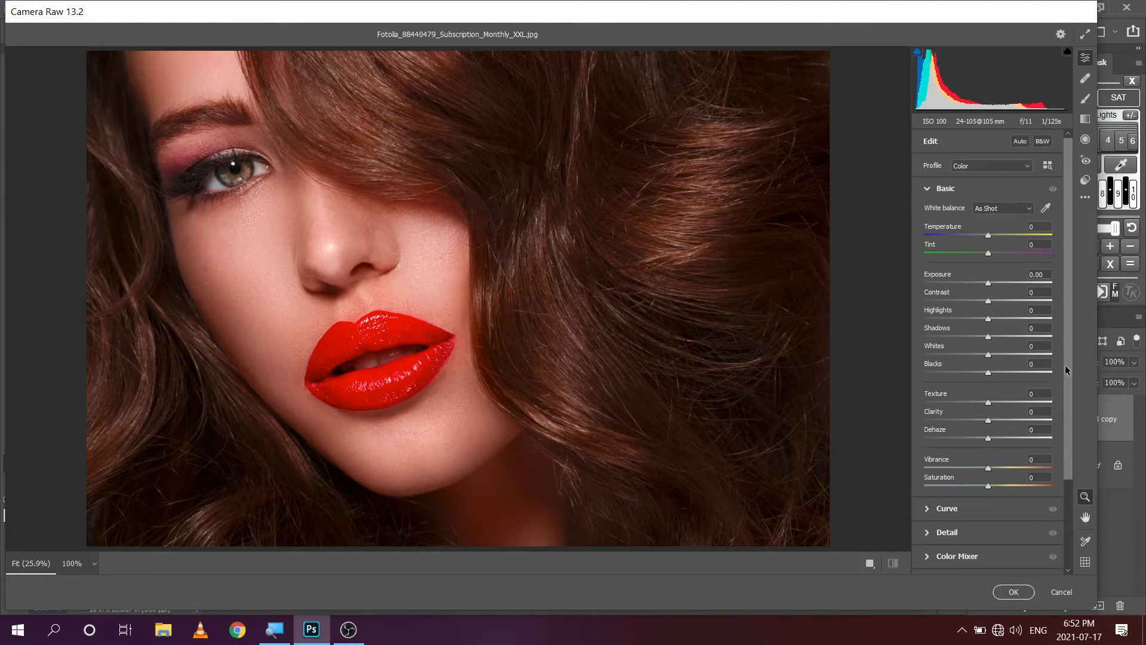
pyautogui.moveTo(1065, 366); pyautogui.dragTo(1064, 451)
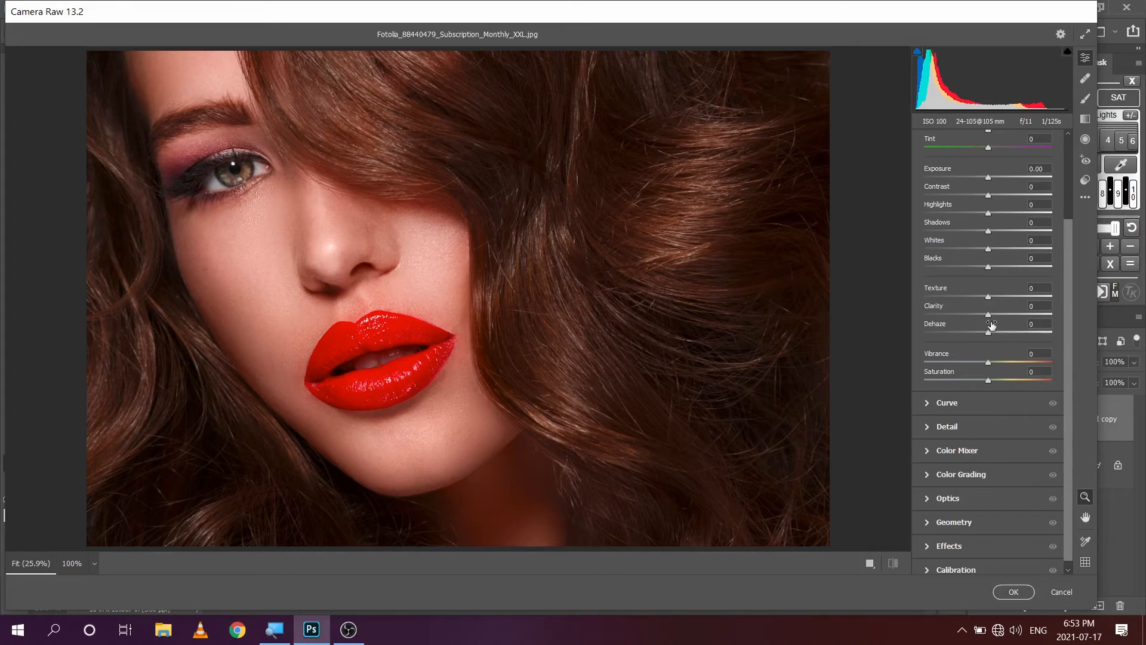
pyautogui.moveTo(989, 316); pyautogui.dragTo(1088, 315)
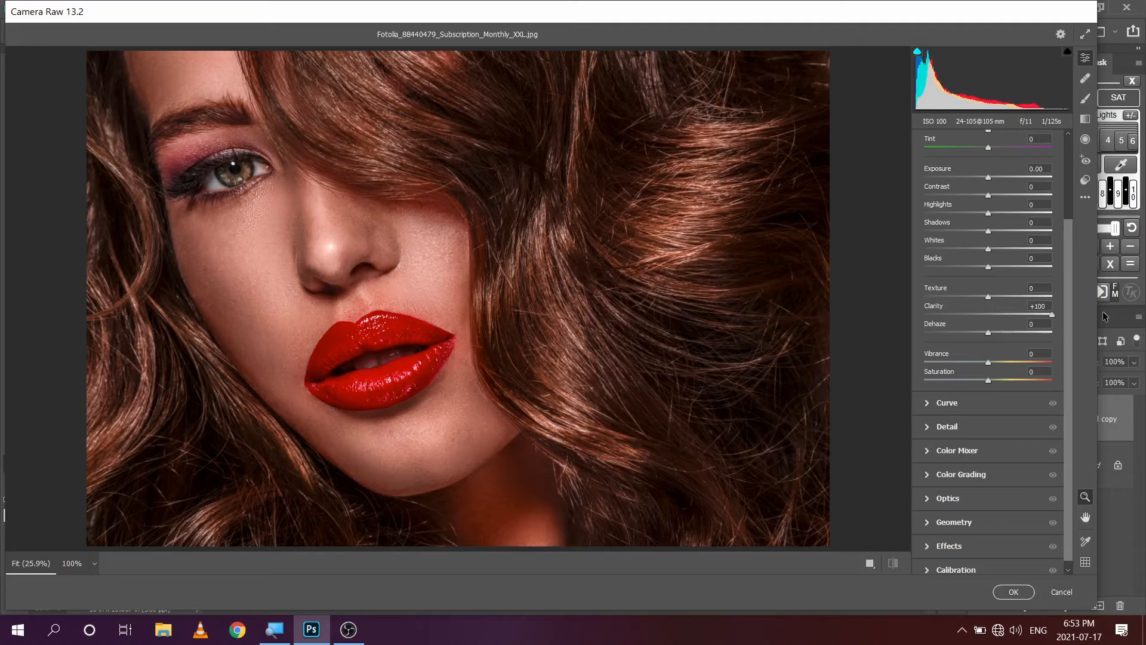
pyautogui.moveTo(1074, 315); pyautogui.dragTo(843, 306)
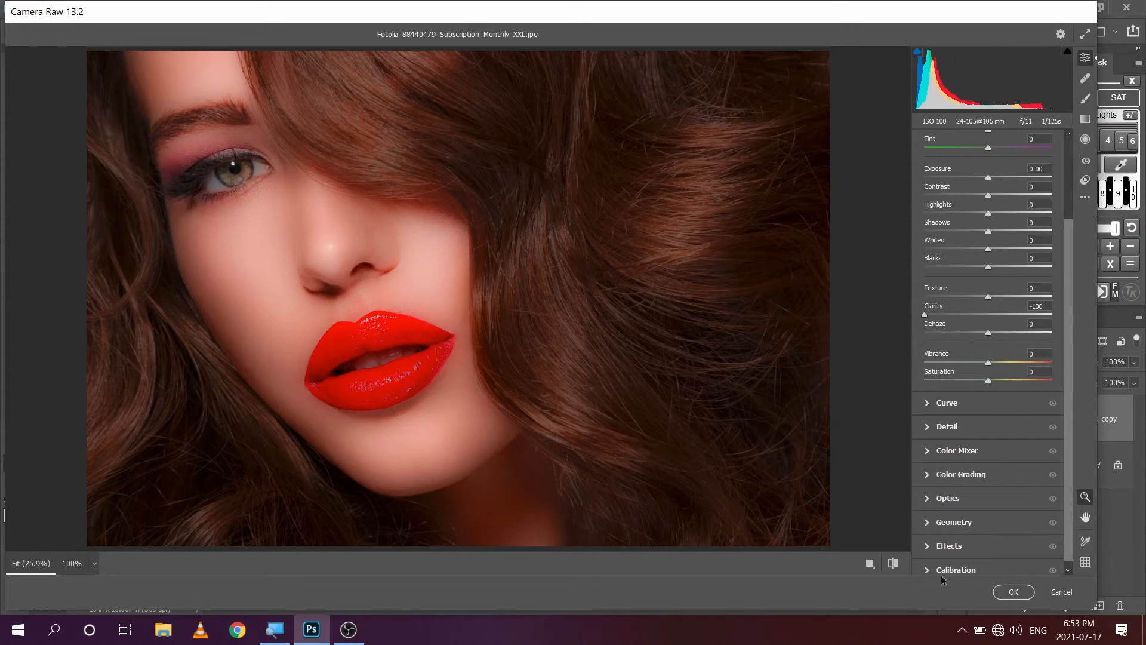
# - Apply the Camera Raw Filter at 77% layer opacity and add a white layer mask to the smart object
pyautogui.click(1013, 591)
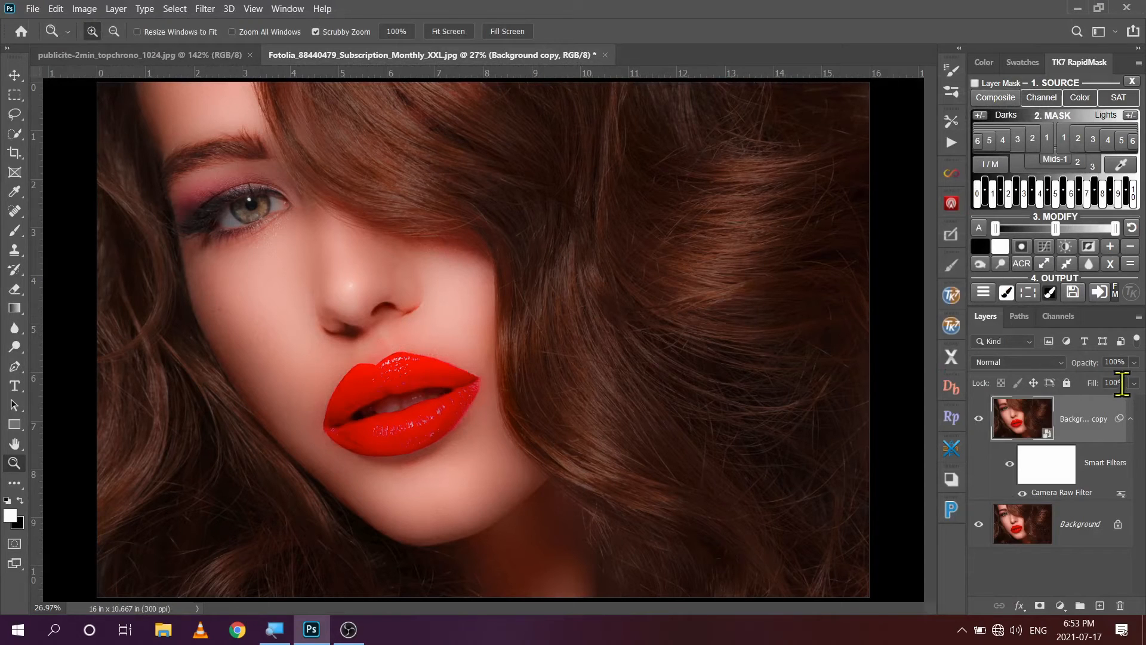
pyautogui.moveTo(1133, 362); pyautogui.dragTo(1121, 385)
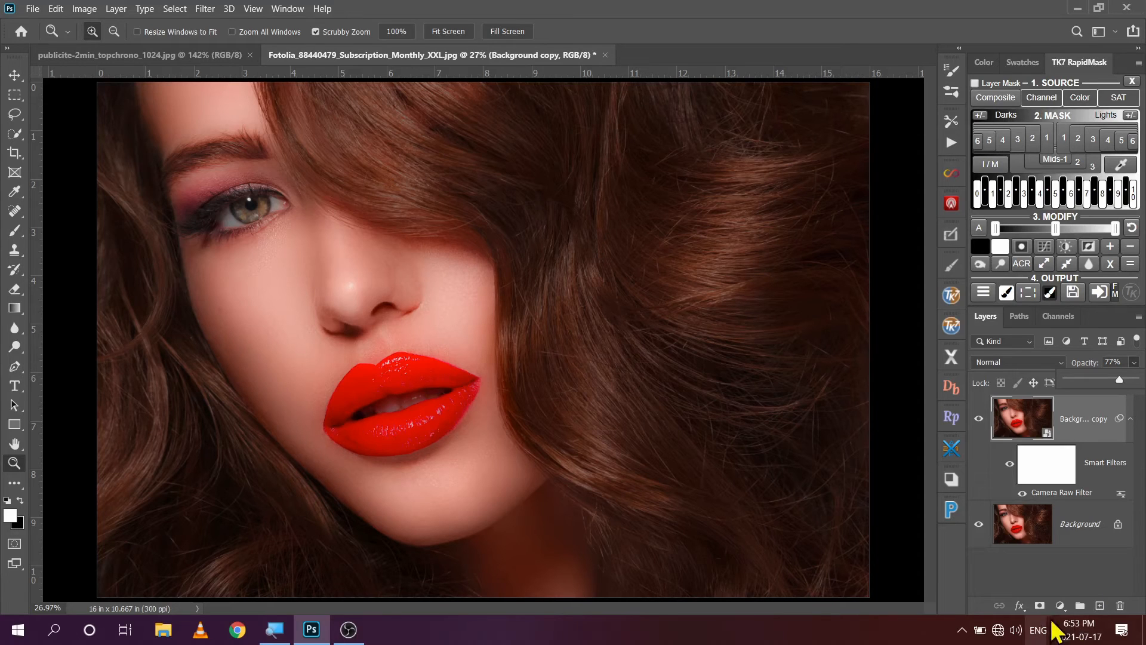
pyautogui.click(1040, 606)
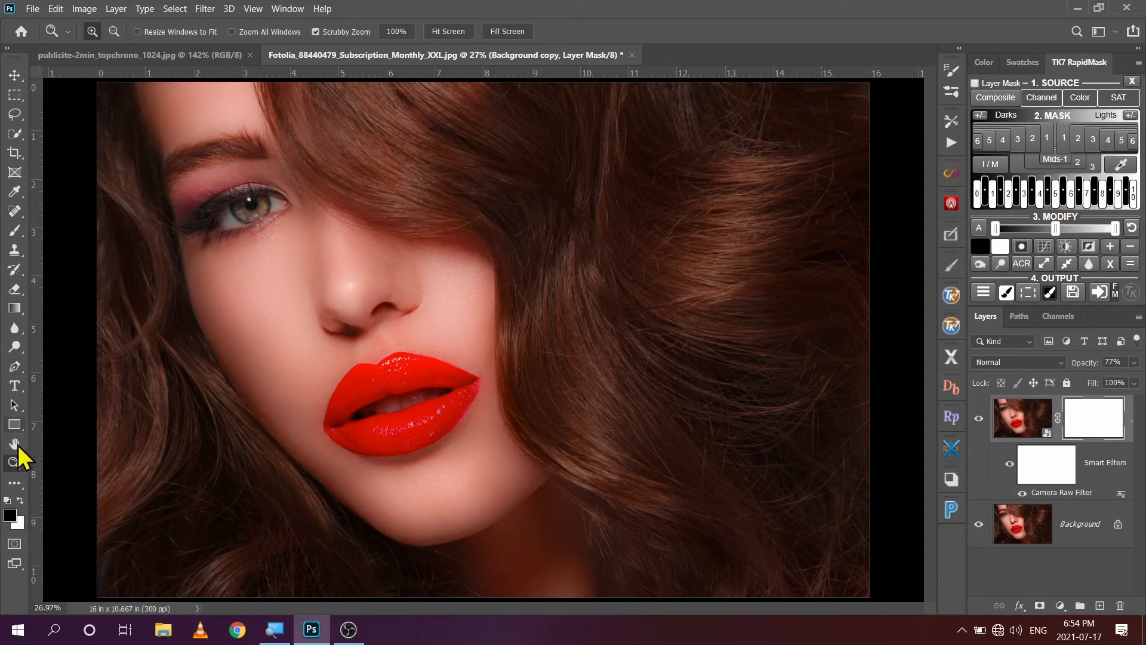
# - Paint black on the layer mask over the eye with a size 200 brush at 100% opacity to remove the softening there
pyautogui.click(250, 206)
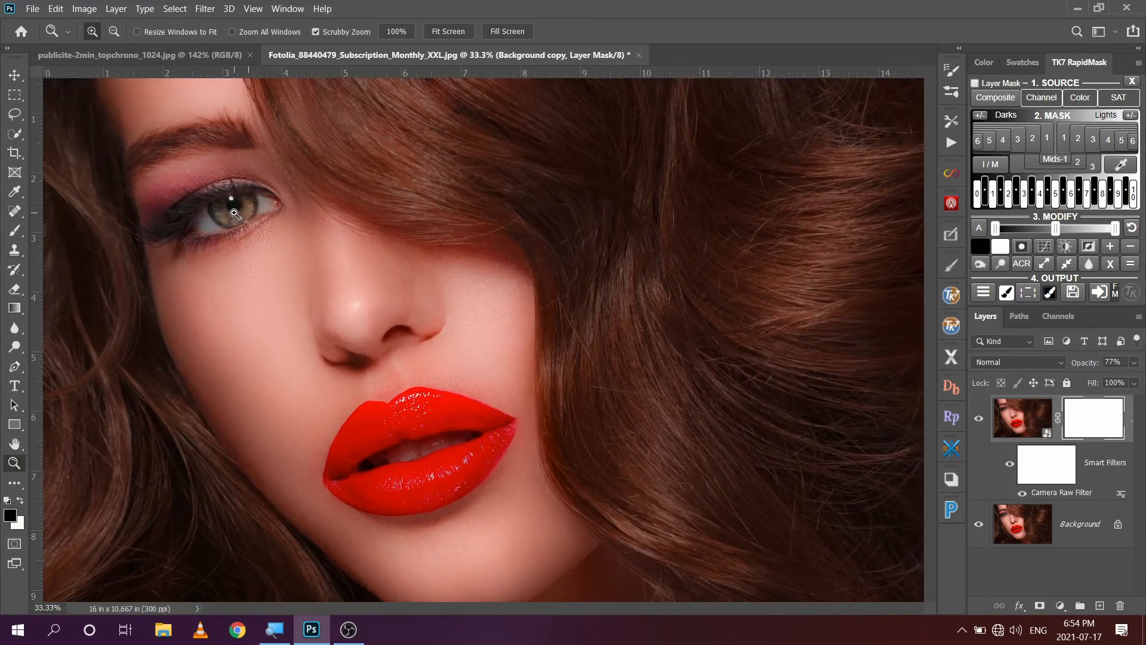
pyautogui.click(228, 214)
pyautogui.click(228, 214)
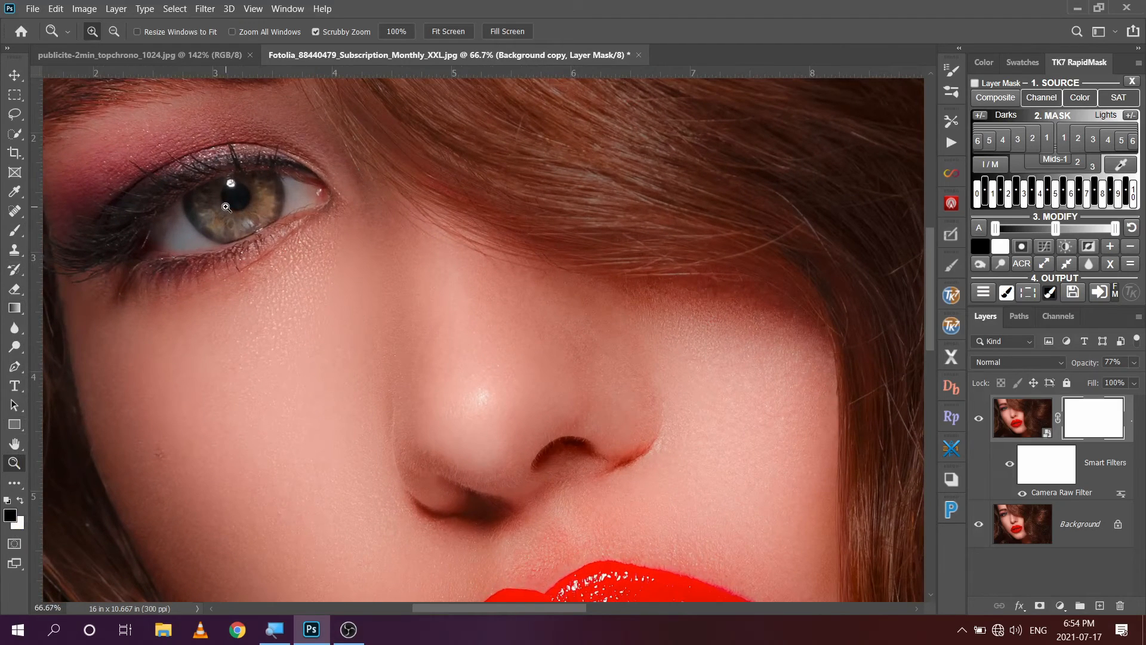
pyautogui.press('space')
pyautogui.moveTo(226, 206); pyautogui.dragTo(513, 281)
pyautogui.click(15, 231)
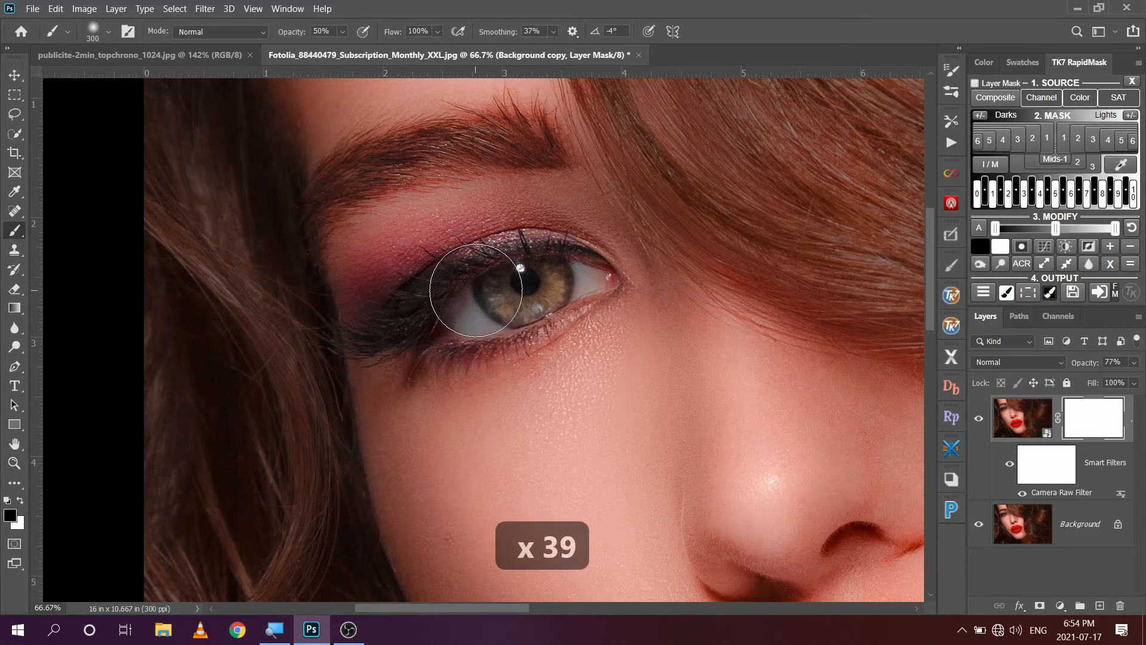
pyautogui.press('[')
pyautogui.press('[')
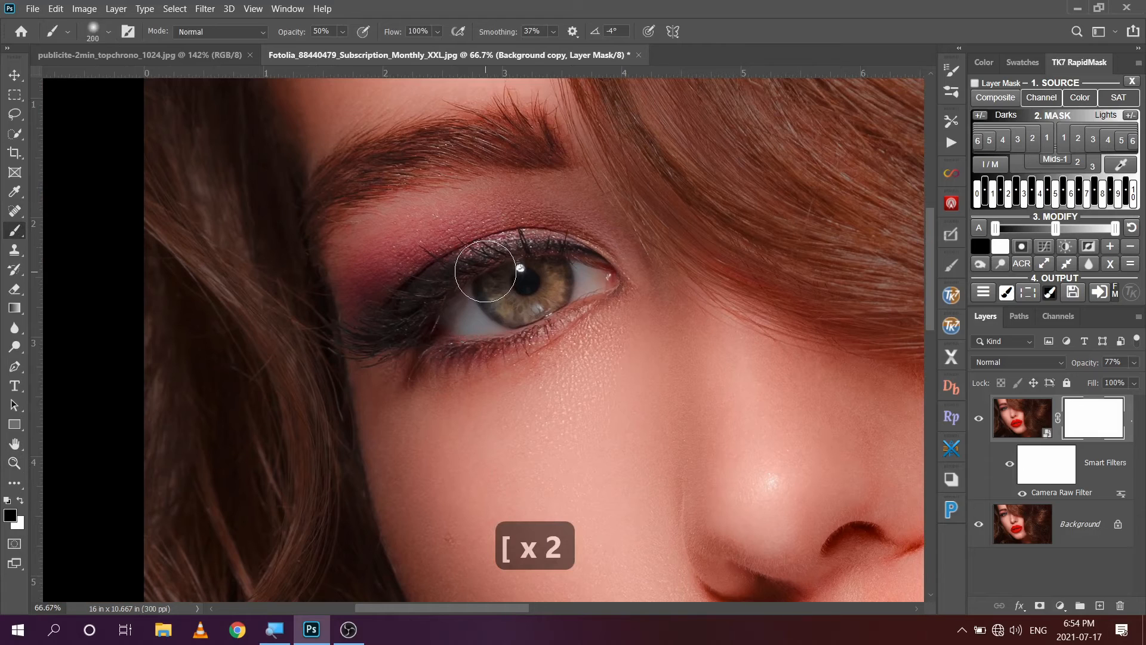
pyautogui.click(343, 31)
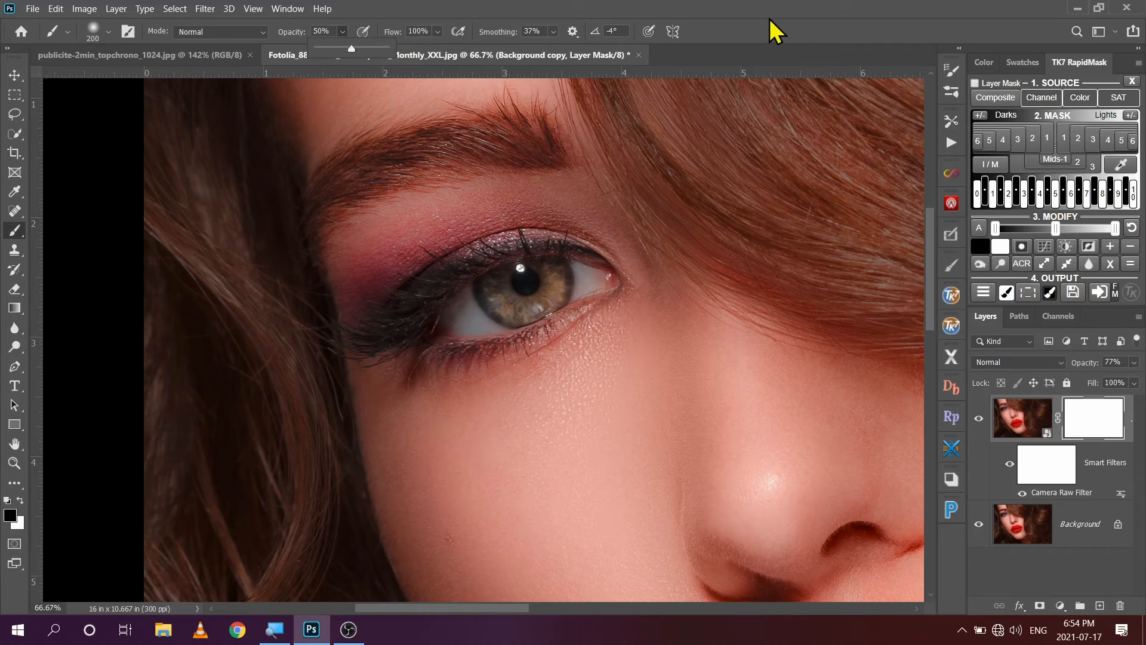
pyautogui.press('0')
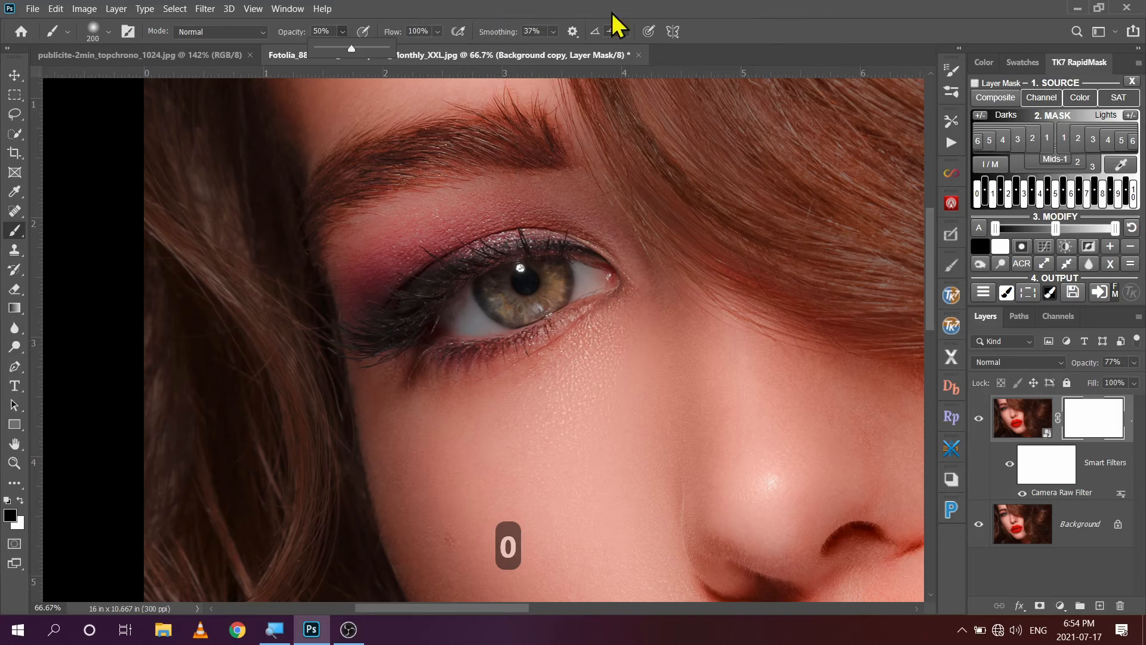
pyautogui.click(804, 16)
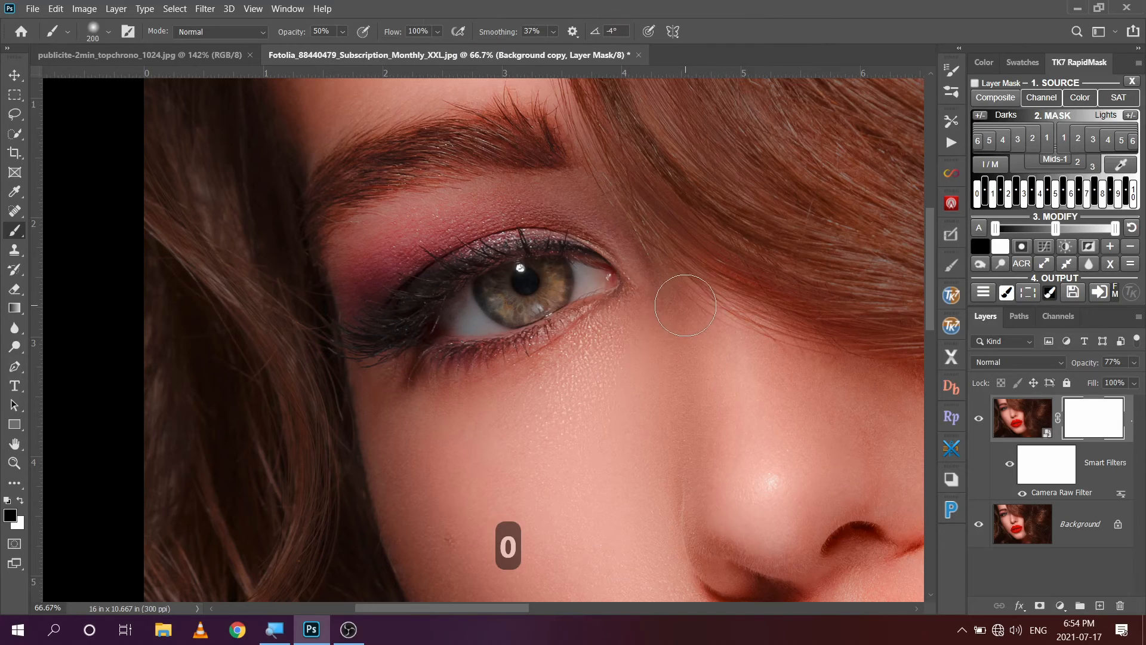
pyautogui.press('0')
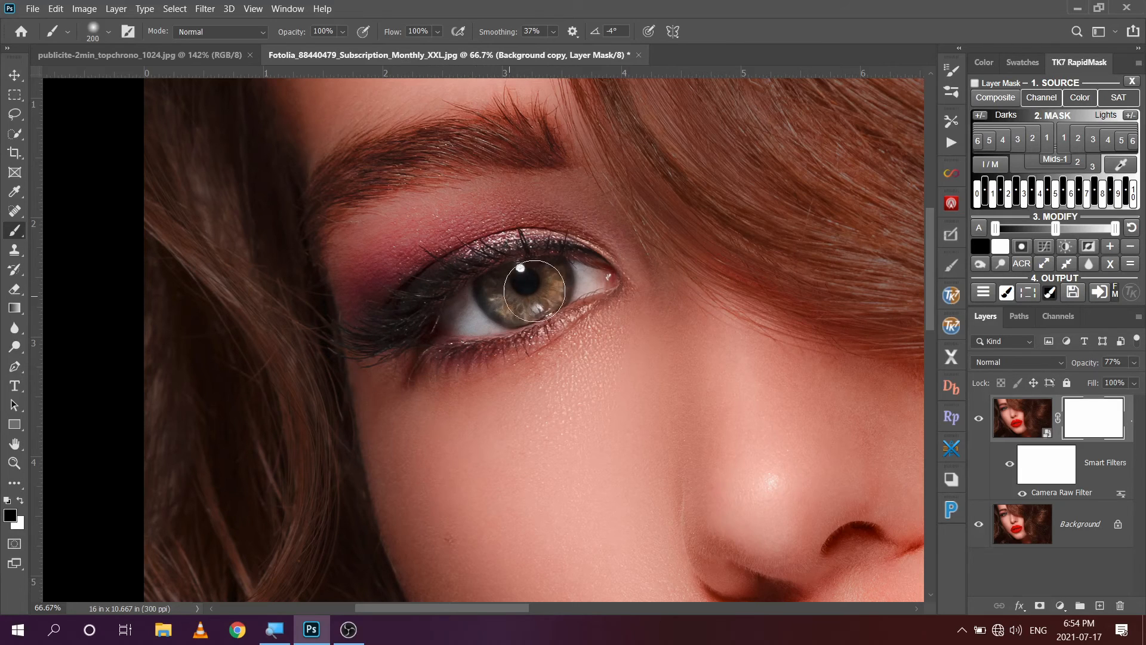
pyautogui.moveTo(574, 287)
pyautogui.mouseDown()
pyautogui.moveTo(529, 308)
pyautogui.moveTo(590, 281)
pyautogui.mouseUp()
# - Compare the whole portrait with and without the softened layer
pyautogui.click(14, 463)
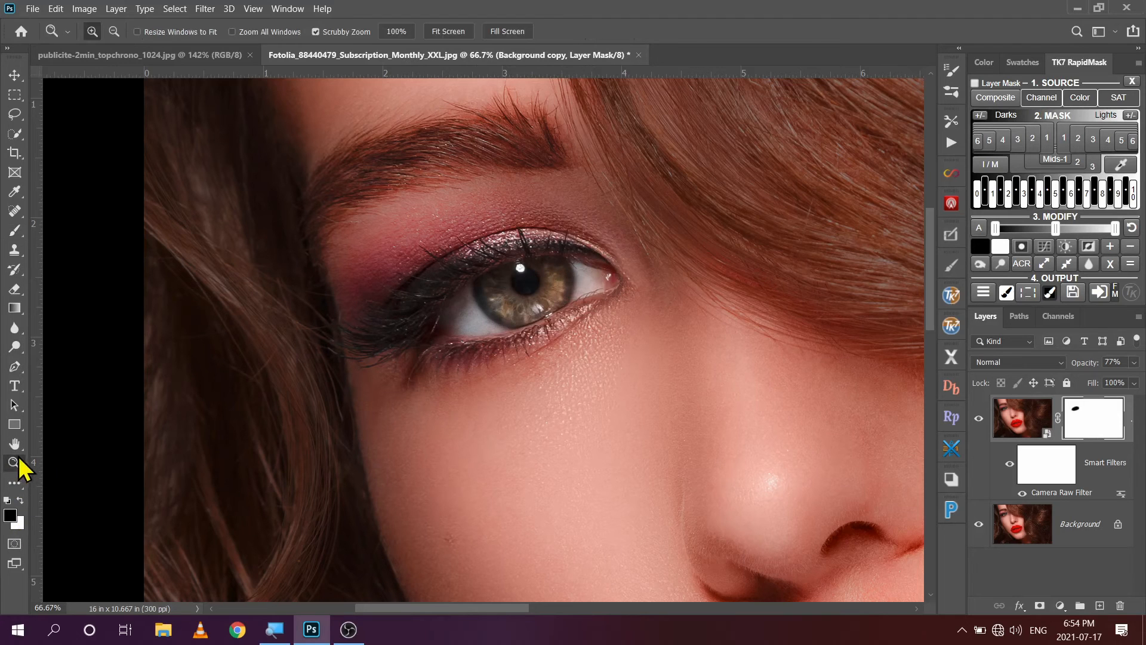
pyautogui.rightClick(598, 304)
pyautogui.click(621, 311)
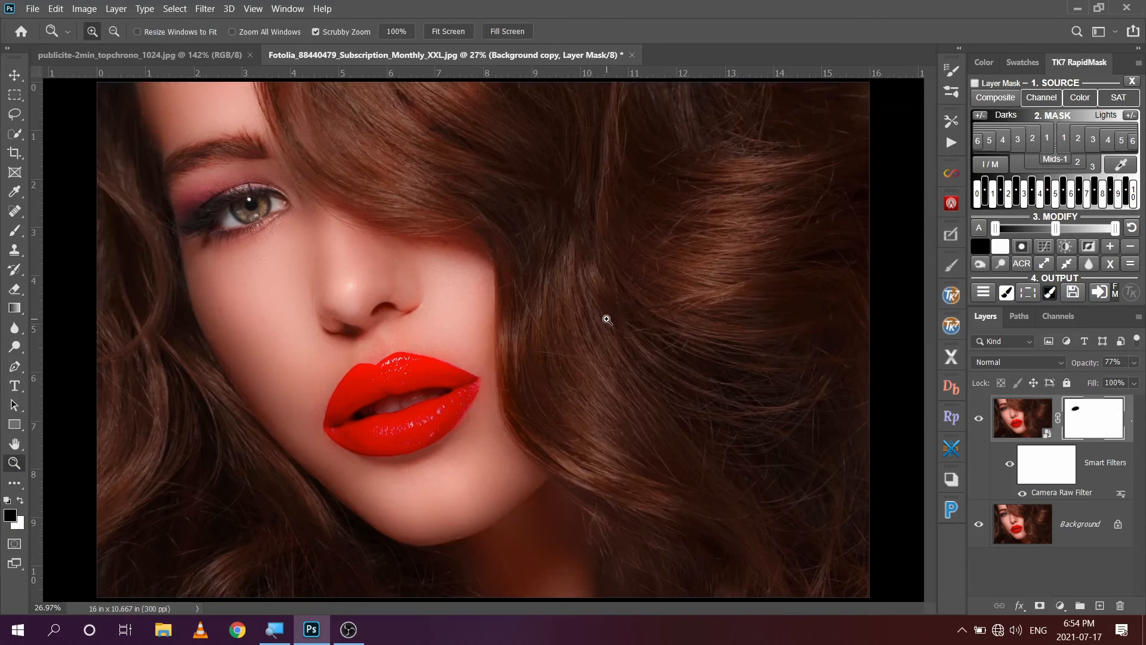
pyautogui.click(981, 418)
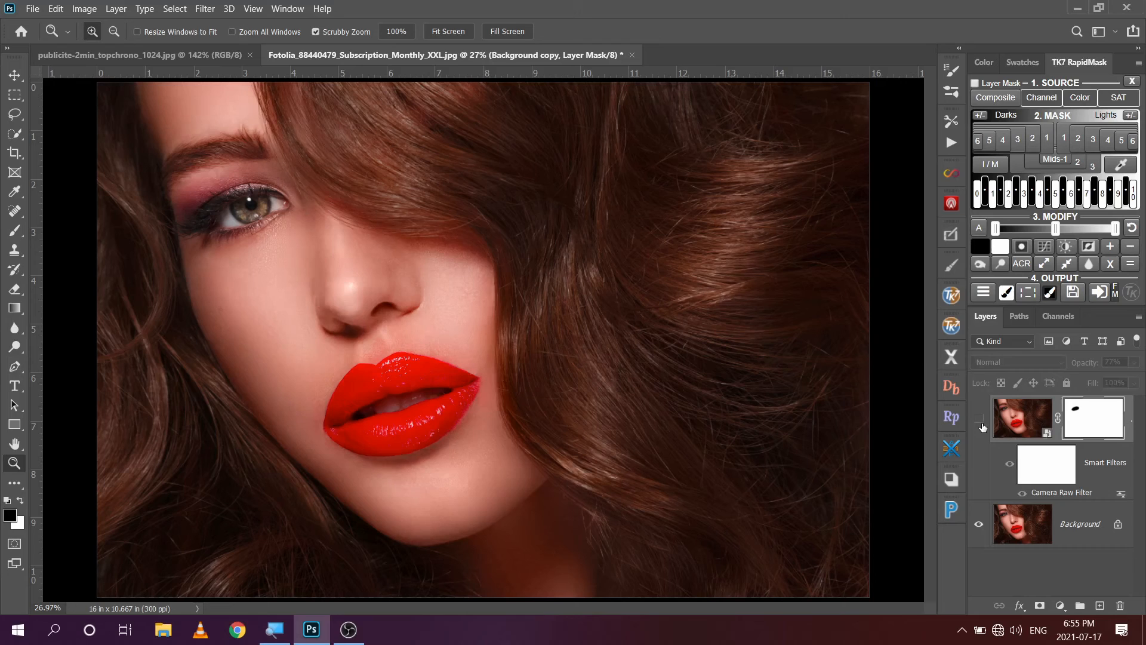
pyautogui.click(982, 419)
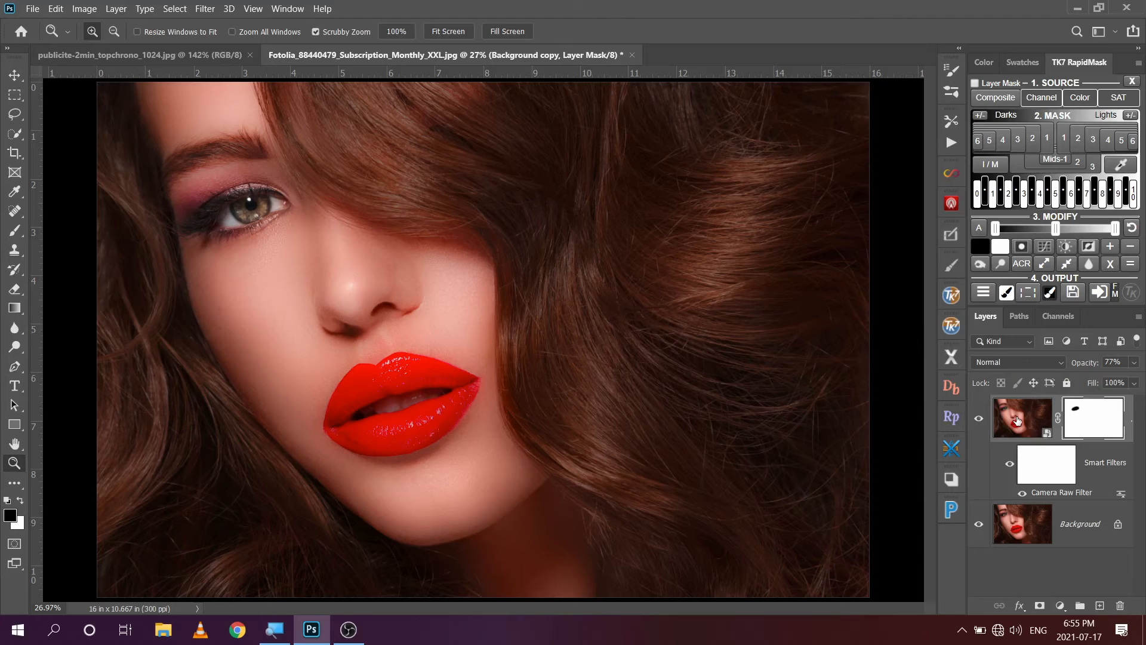
# - Delete the softened smart object layer and create a fresh copy of the Background layer
pyautogui.moveTo(1016, 420); pyautogui.dragTo(1120, 606)
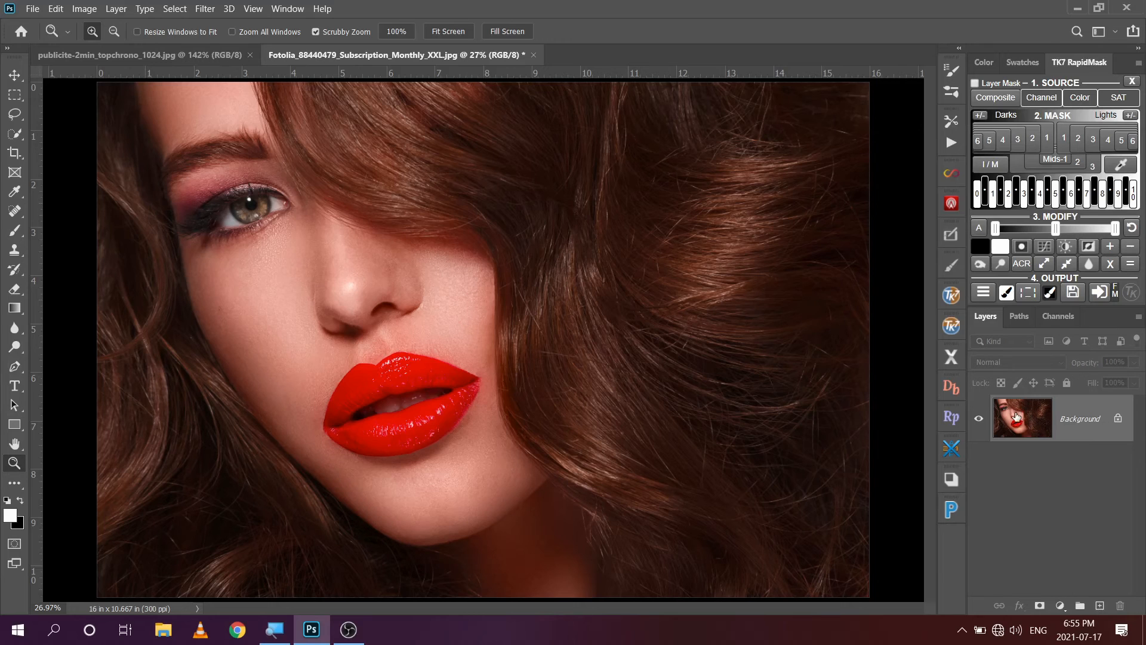
pyautogui.moveTo(1016, 418); pyautogui.dragTo(1100, 599)
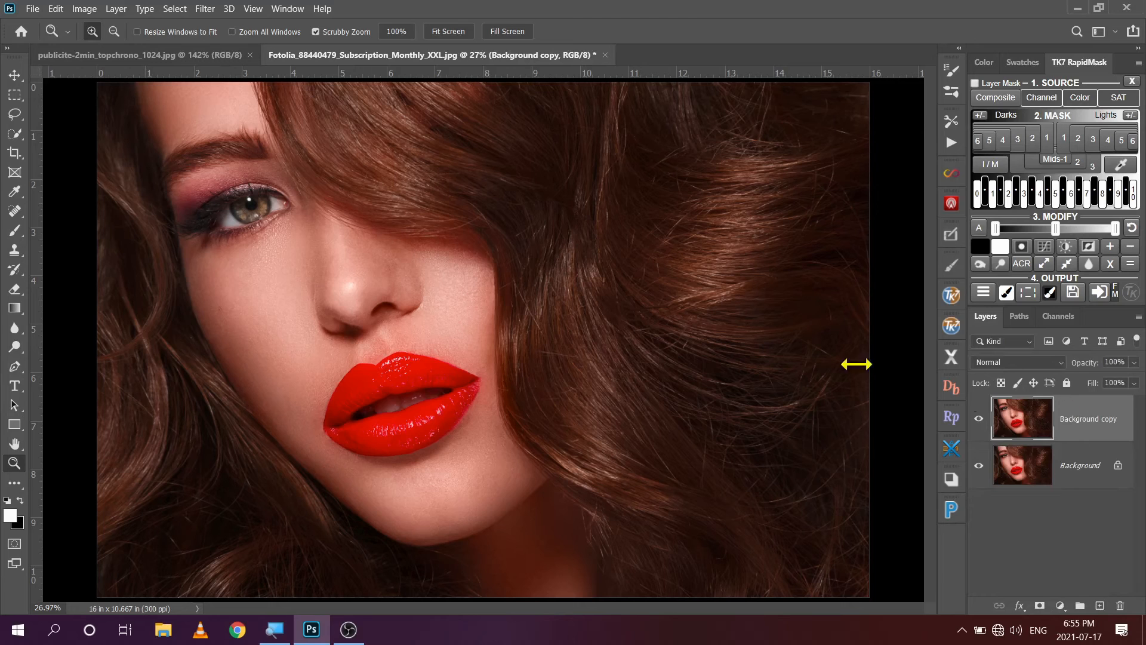
# - Convert the new Background copy to a smart object for smart filters
pyautogui.click(203, 9)
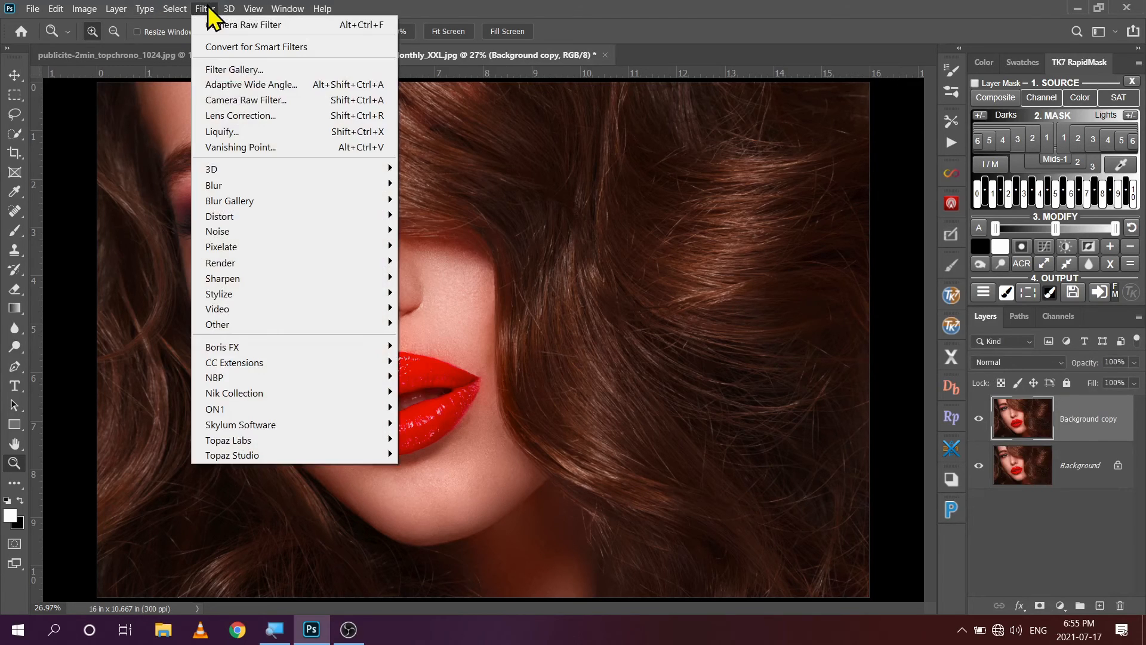
pyautogui.click(244, 47)
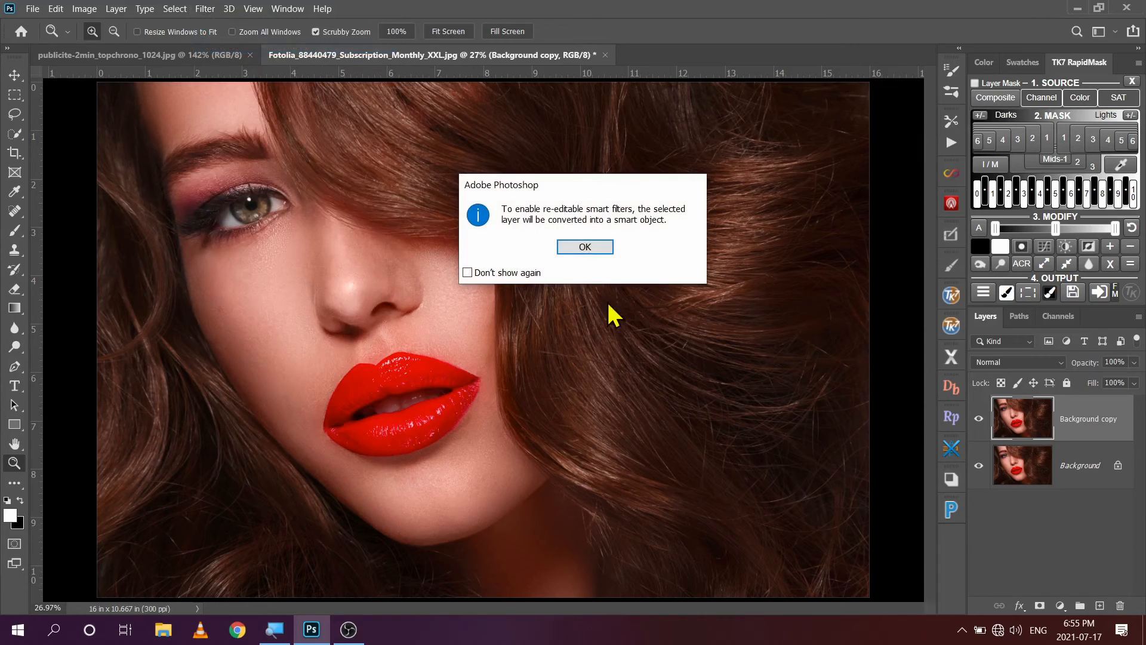
pyautogui.click(587, 248)
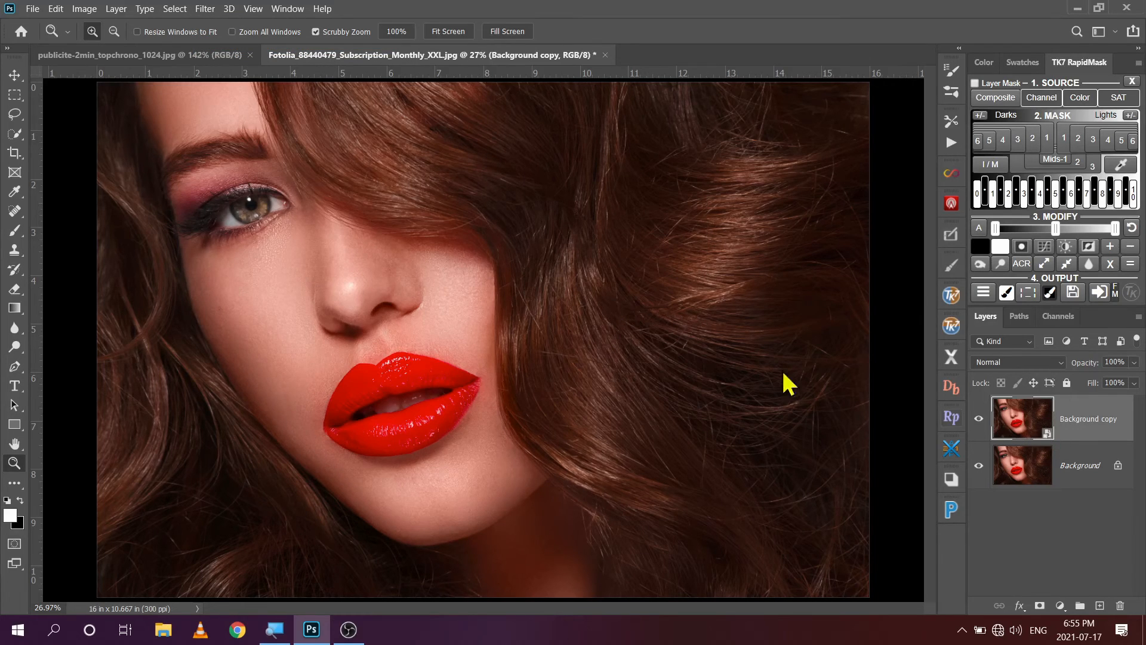
# - Open the Camera Raw Filter on the smart object, try Vibrance at -100, and apply a slightly milder negative Vibrance
pyautogui.click(207, 9)
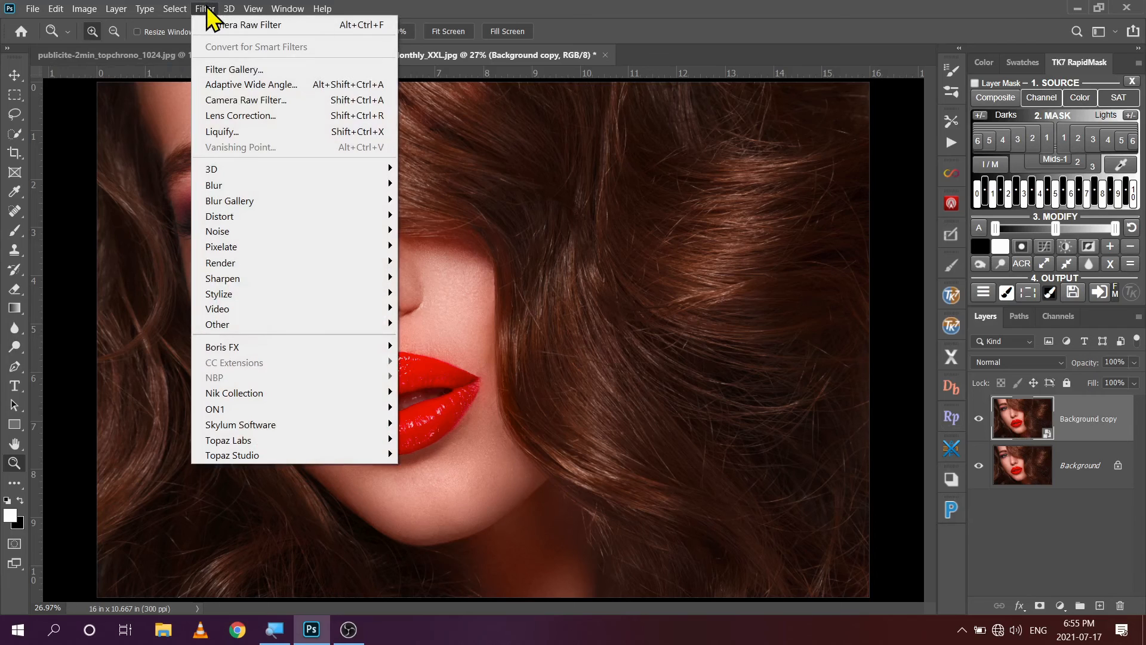
pyautogui.click(253, 103)
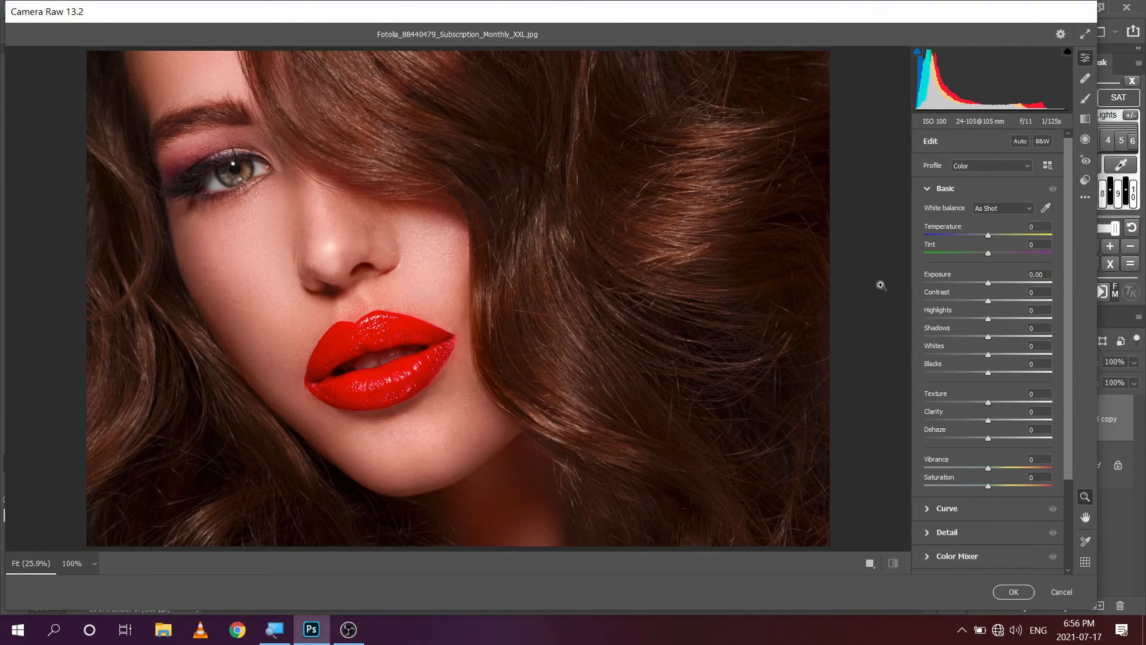
pyautogui.click(927, 189)
pyautogui.click(928, 189)
pyautogui.moveTo(987, 469); pyautogui.dragTo(1048, 466)
pyautogui.moveTo(1047, 468); pyautogui.dragTo(872, 467)
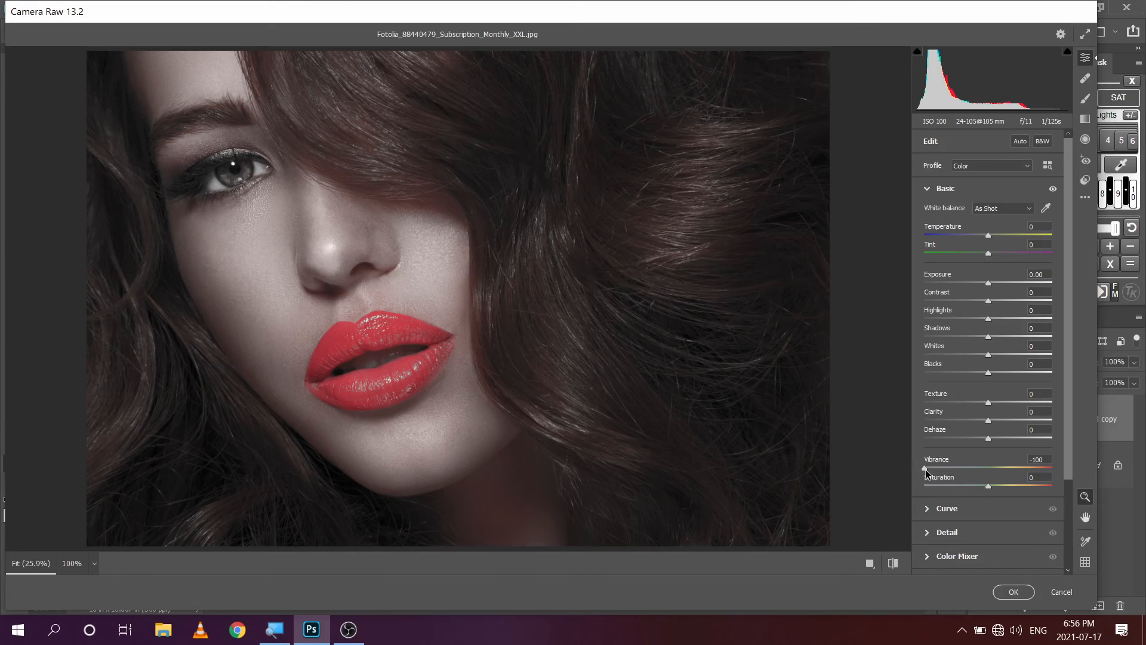
pyautogui.moveTo(925, 469); pyautogui.dragTo(943, 470)
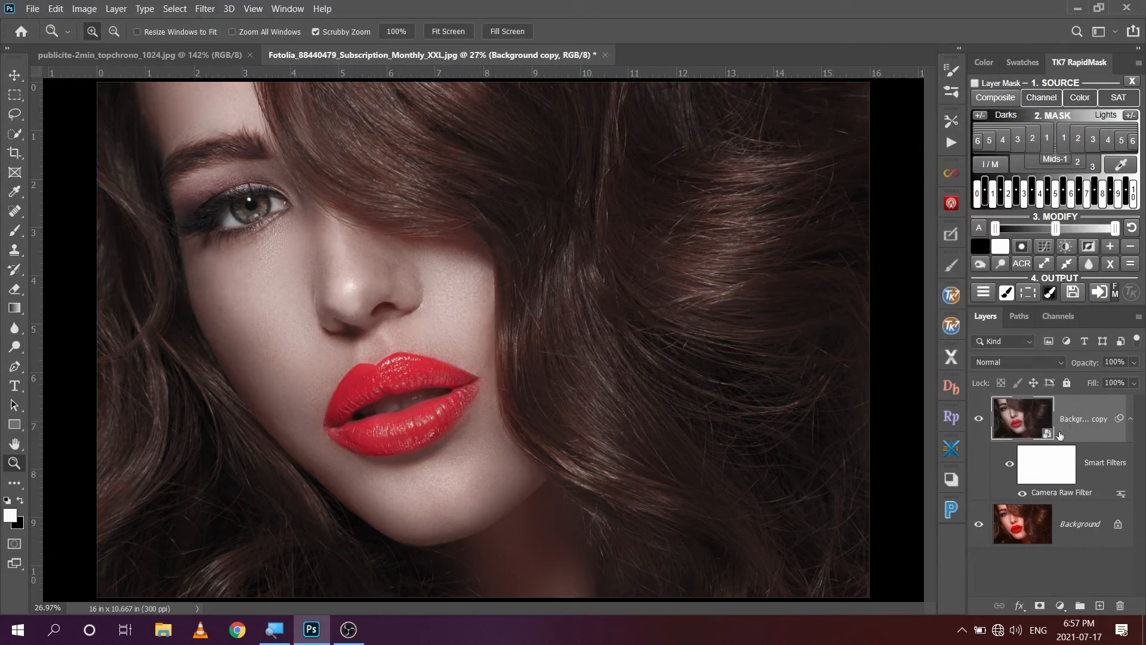
# - Paint black on the smart filter mask over the iris with a size 150 brush to restore the eye's original color
pyautogui.click(1047, 472)
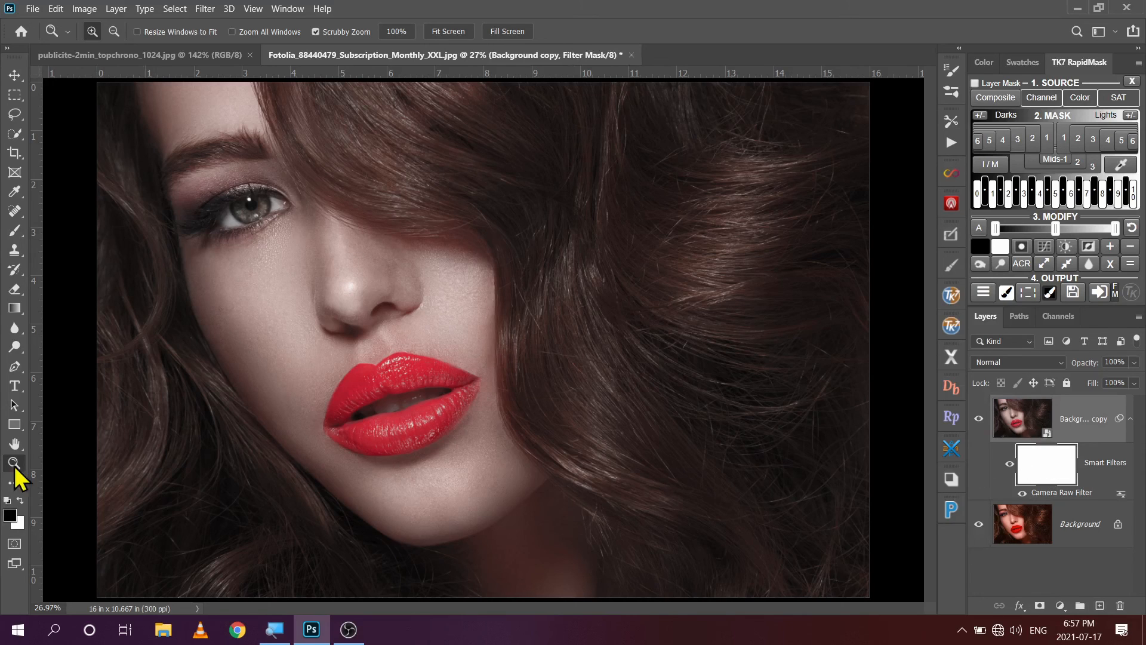
pyautogui.click(16, 232)
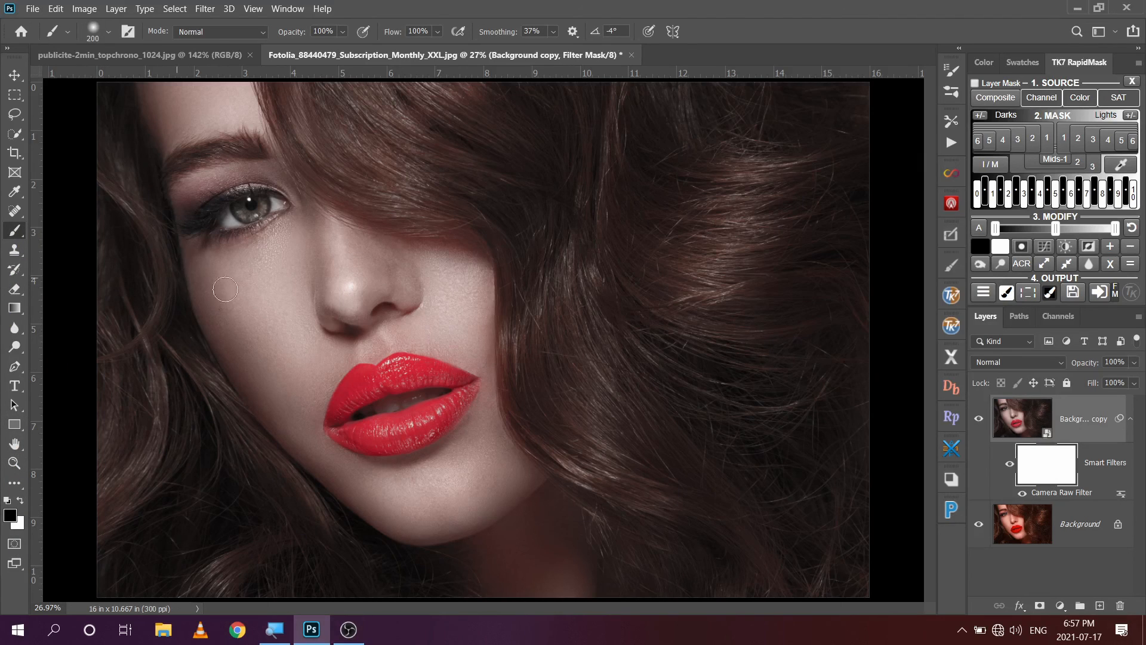
pyautogui.click(14, 462)
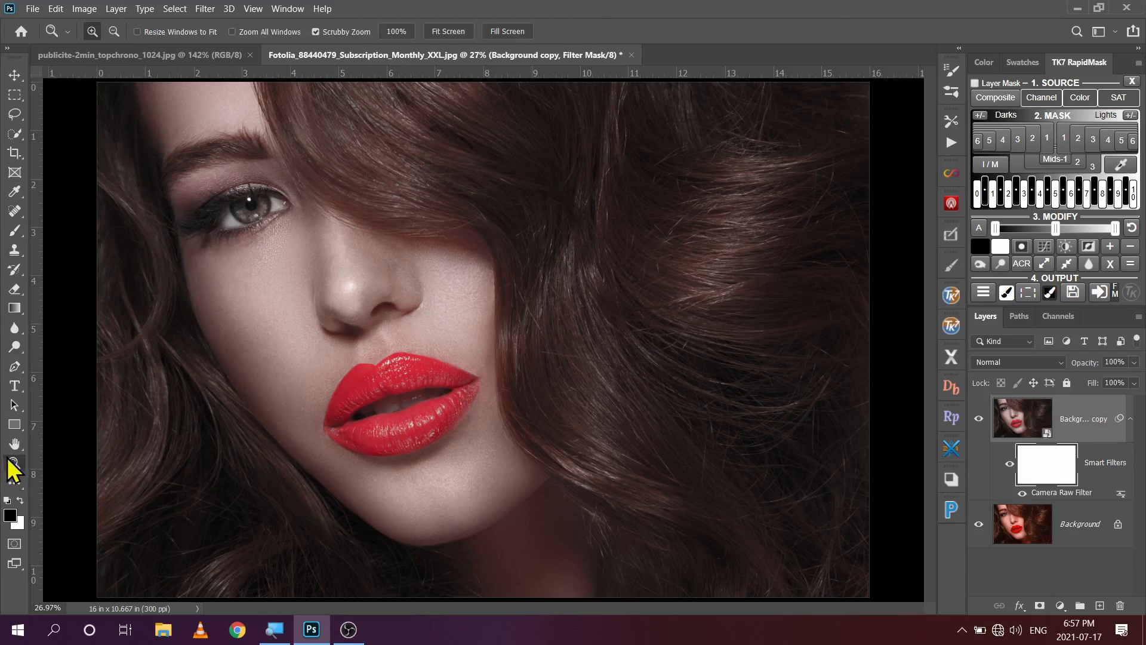
pyautogui.click(251, 213)
pyautogui.click(248, 209)
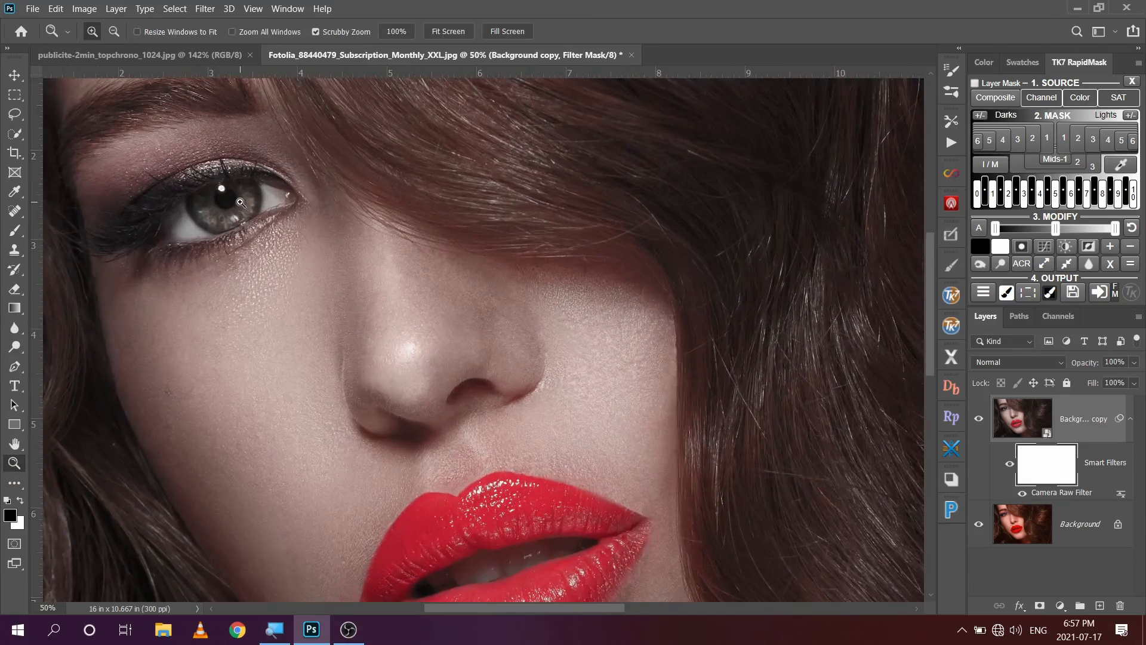
pyautogui.click(242, 204)
pyautogui.moveTo(237, 197); pyautogui.dragTo(522, 283)
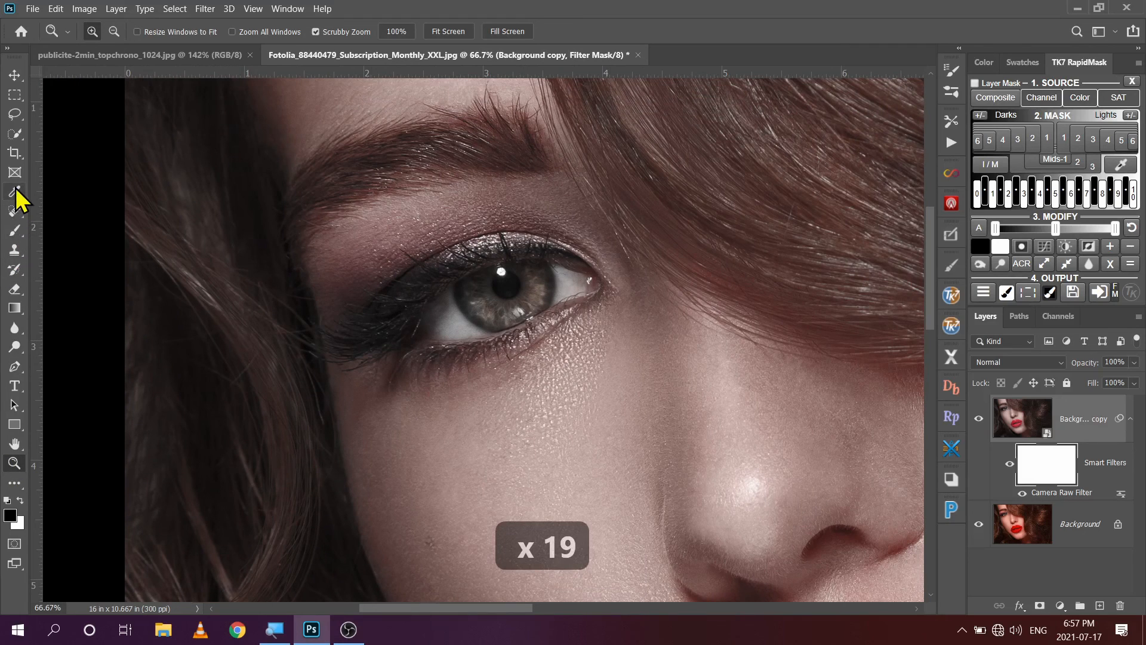
pyautogui.click(18, 230)
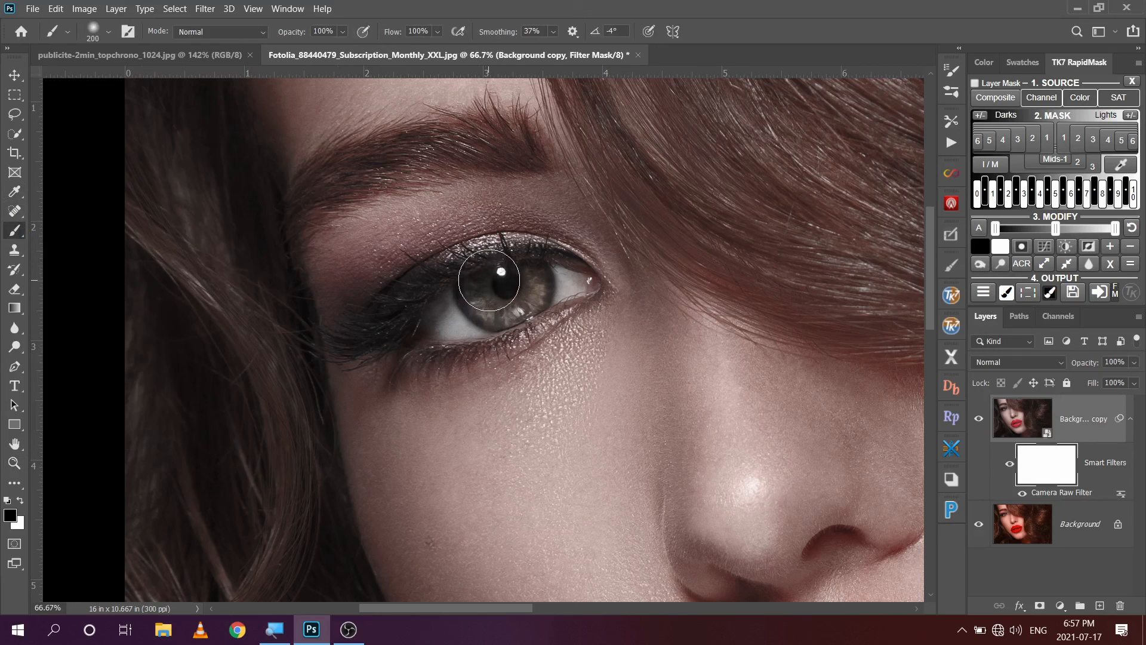
pyautogui.press('[')
pyautogui.press('[')
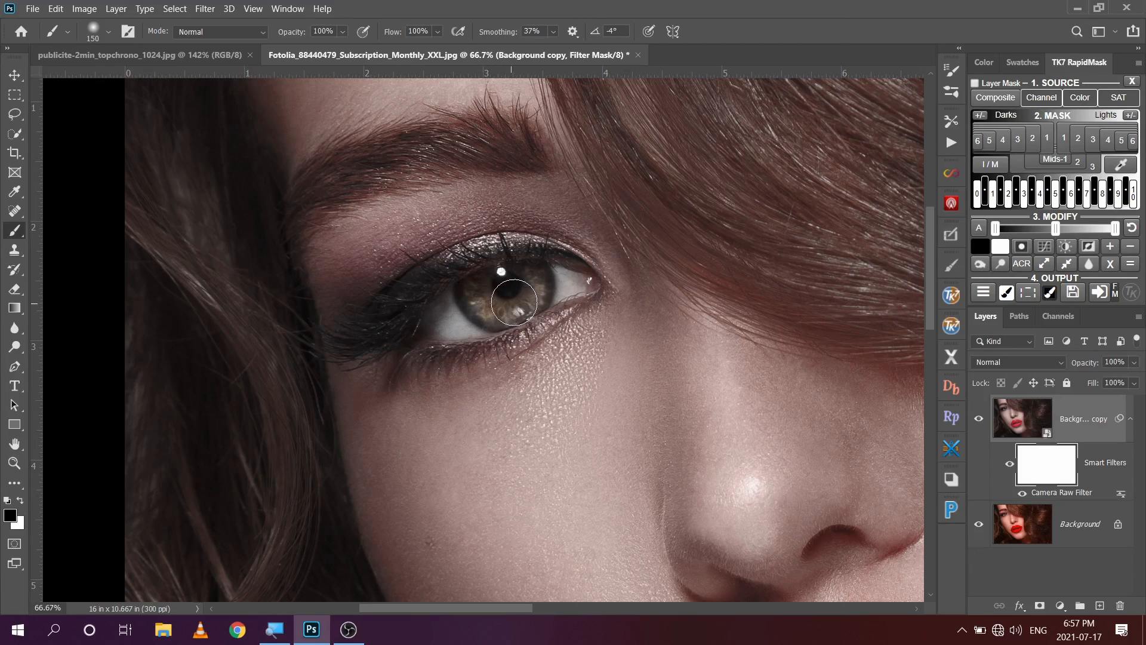
pyautogui.moveTo(514, 302)
pyautogui.mouseDown()
pyautogui.moveTo(531, 278)
pyautogui.moveTo(499, 277)
pyautogui.moveTo(479, 292)
pyautogui.moveTo(506, 299)
pyautogui.moveTo(521, 283)
pyautogui.moveTo(509, 277)
pyautogui.moveTo(485, 288)
pyautogui.moveTo(498, 301)
pyautogui.moveTo(521, 295)
pyautogui.moveTo(522, 281)
pyautogui.moveTo(495, 280)
pyautogui.moveTo(485, 298)
pyautogui.moveTo(485, 278)
pyautogui.moveTo(534, 277)
pyautogui.moveTo(484, 290)
pyautogui.mouseUp()
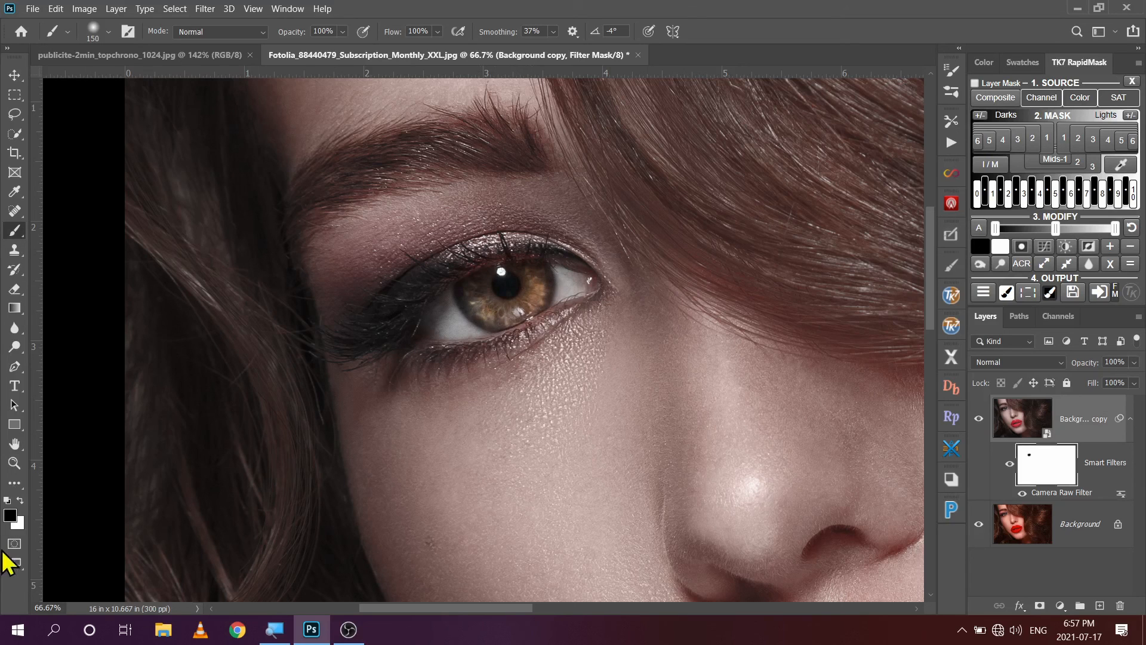
# - Compare the whole portrait with and without the desaturated smart object layer
pyautogui.click(14, 462)
pyautogui.rightClick(558, 361)
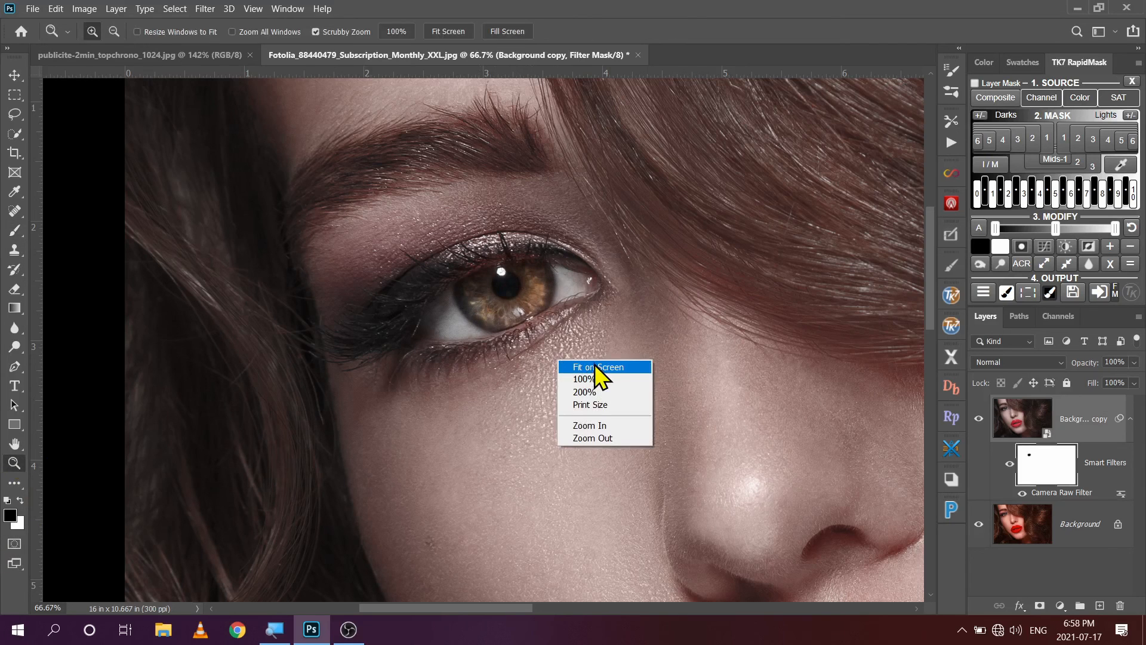
pyautogui.click(595, 367)
pyautogui.click(979, 418)
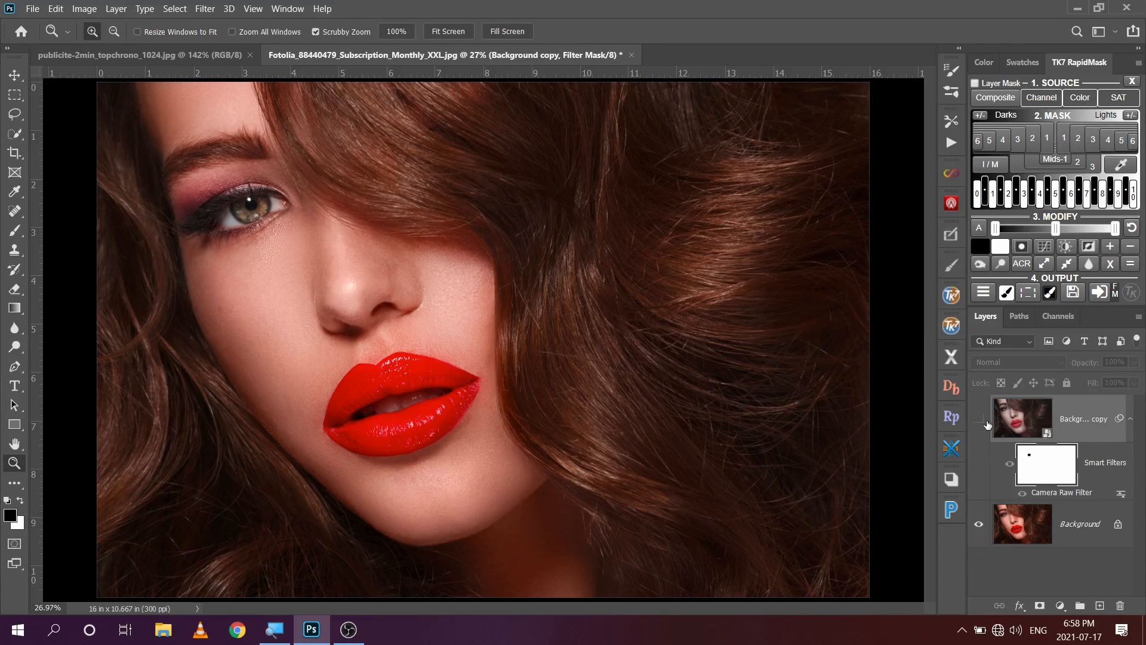
pyautogui.click(986, 421)
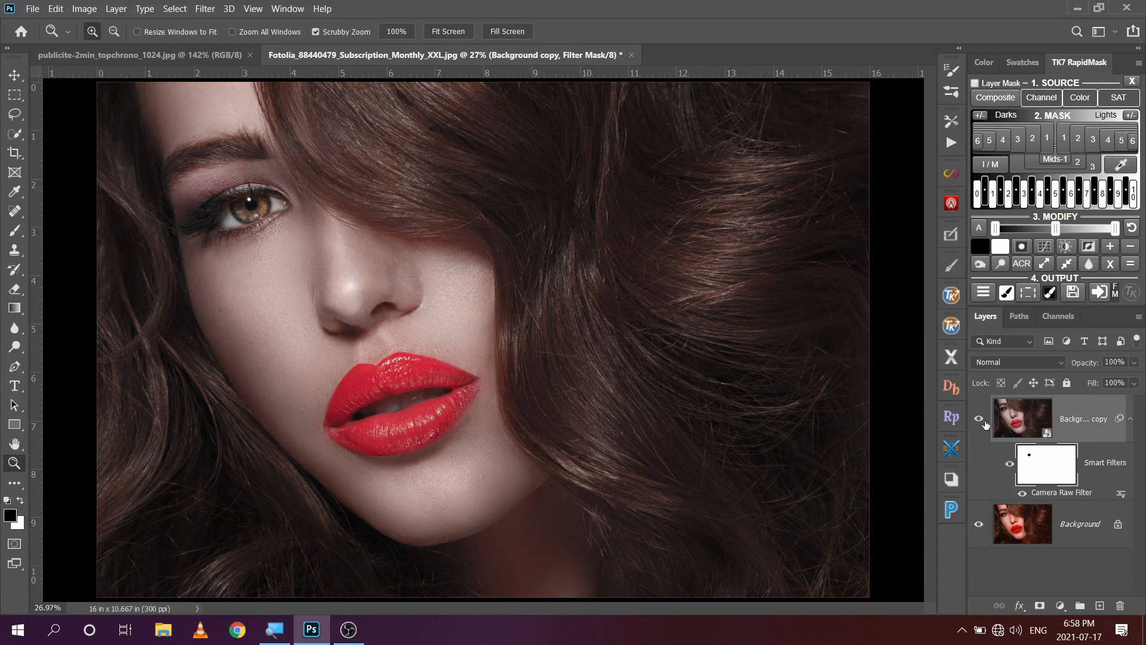